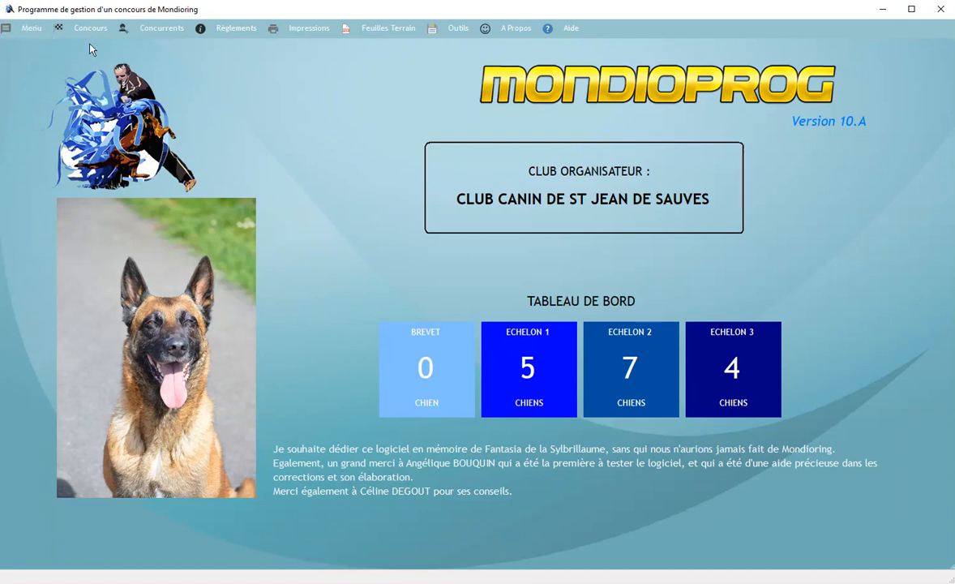
Review the organising club's information form (Informations CLUB ORGANISATEUR) and leave it without saving.
left_click(37, 32)
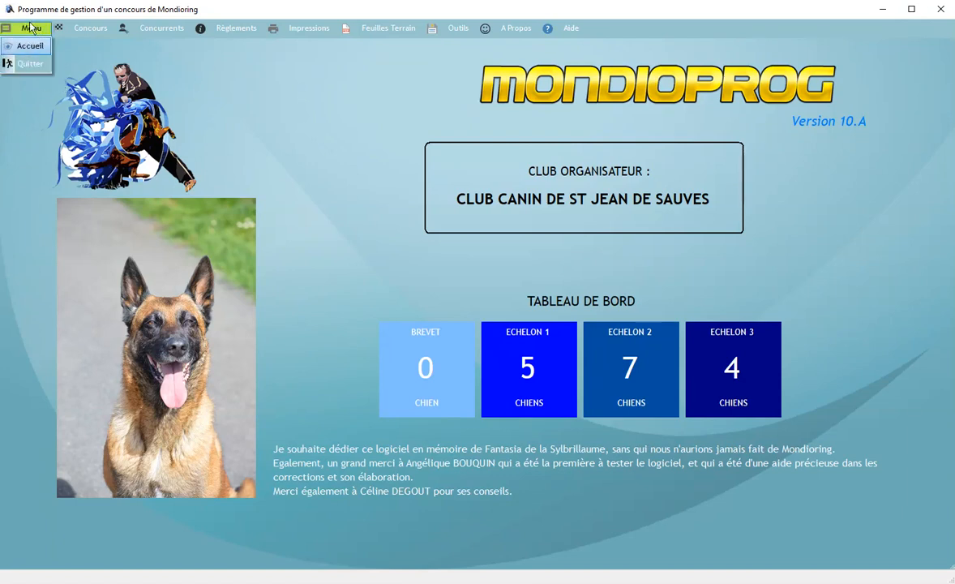
left_click(31, 33)
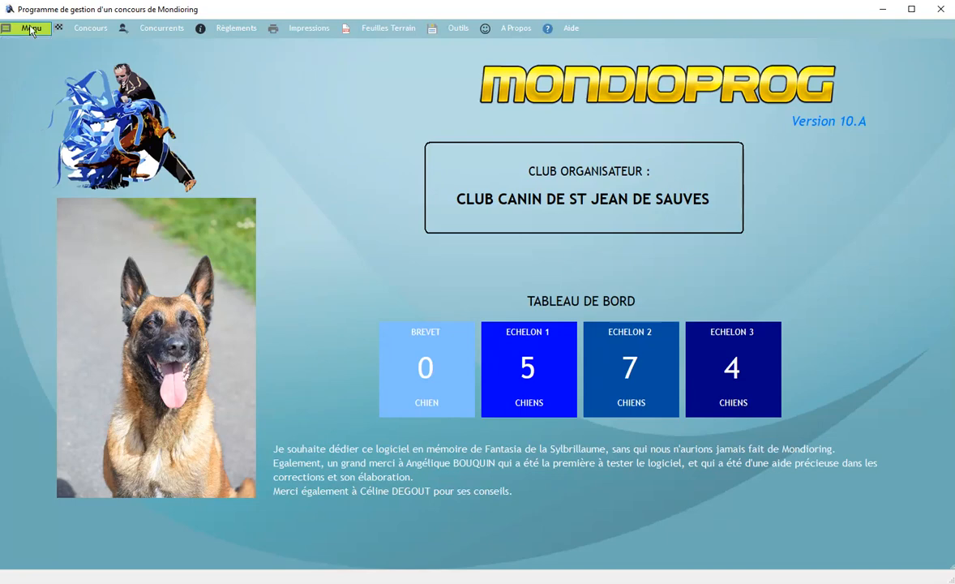
left_click(98, 32)
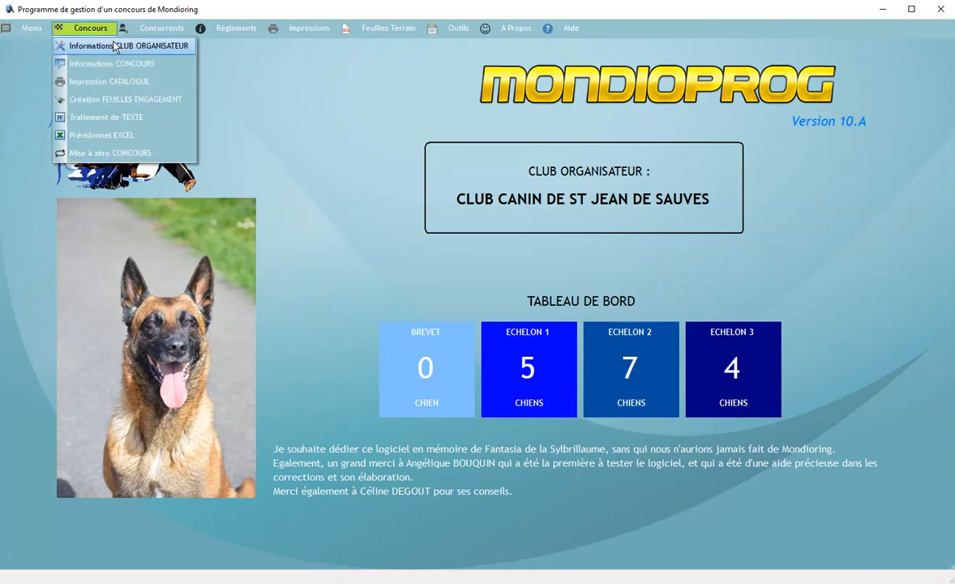
left_click(121, 49)
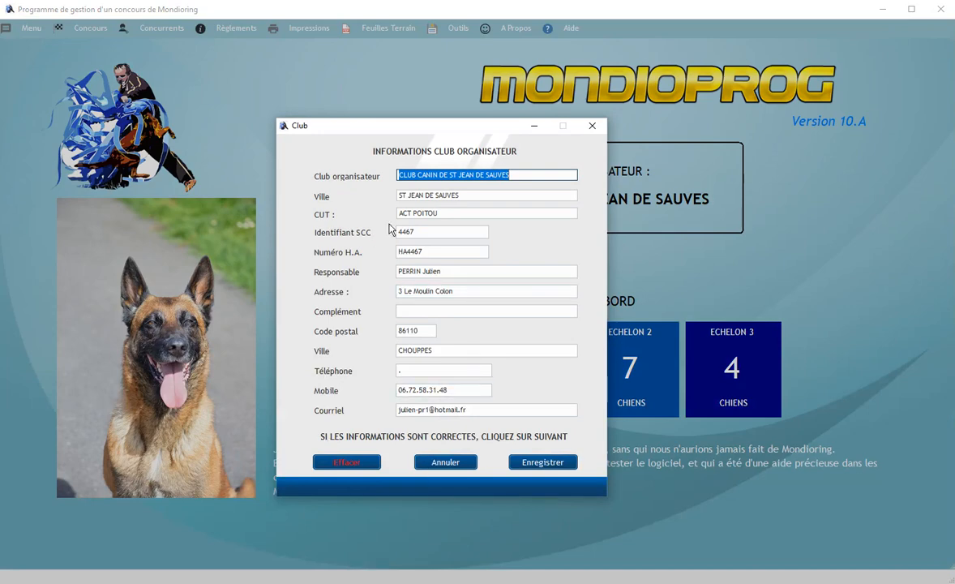
left_click(447, 463)
Open the contest information form (Informations CONCOURS), view the first judge's record and close that record.
left_click(102, 32)
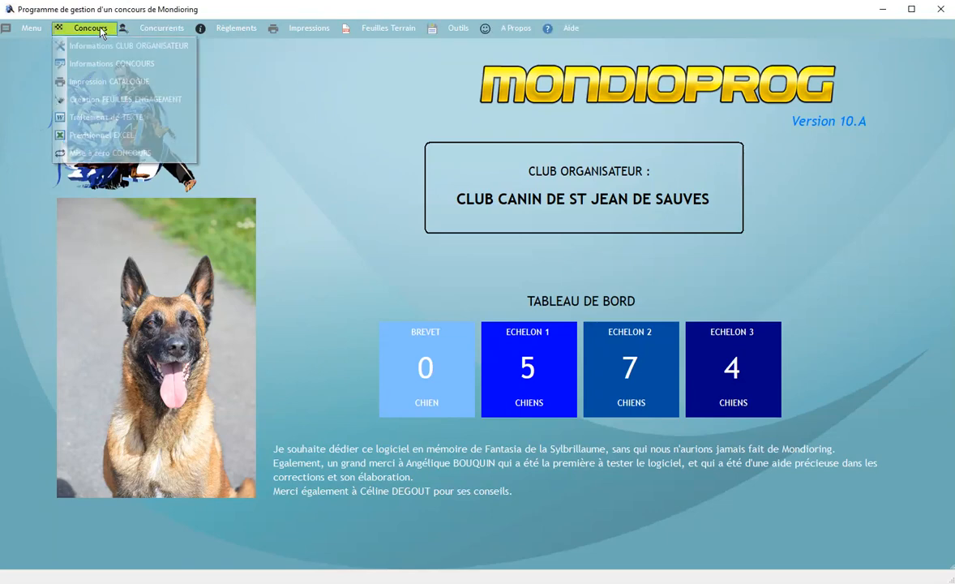
left_click(118, 65)
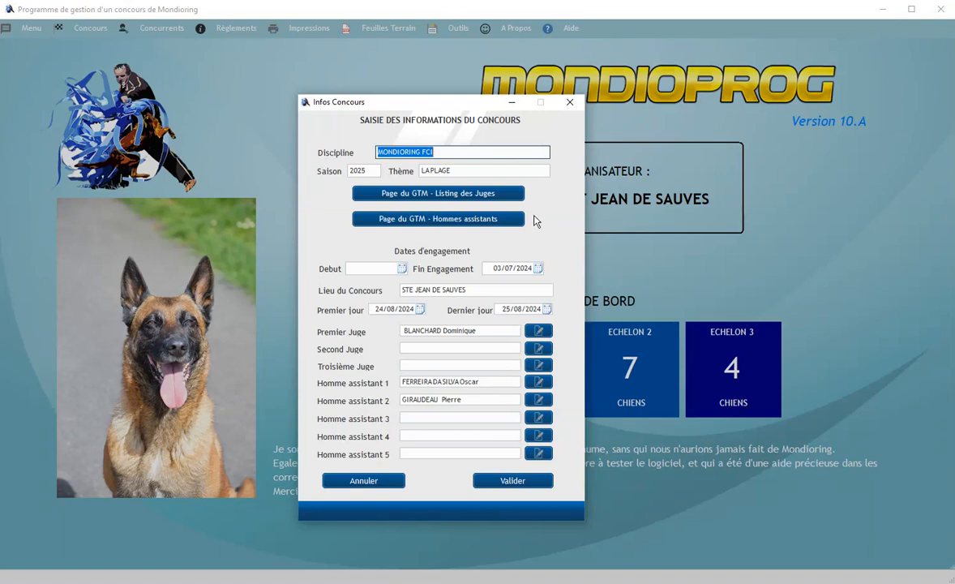
left_click(536, 332)
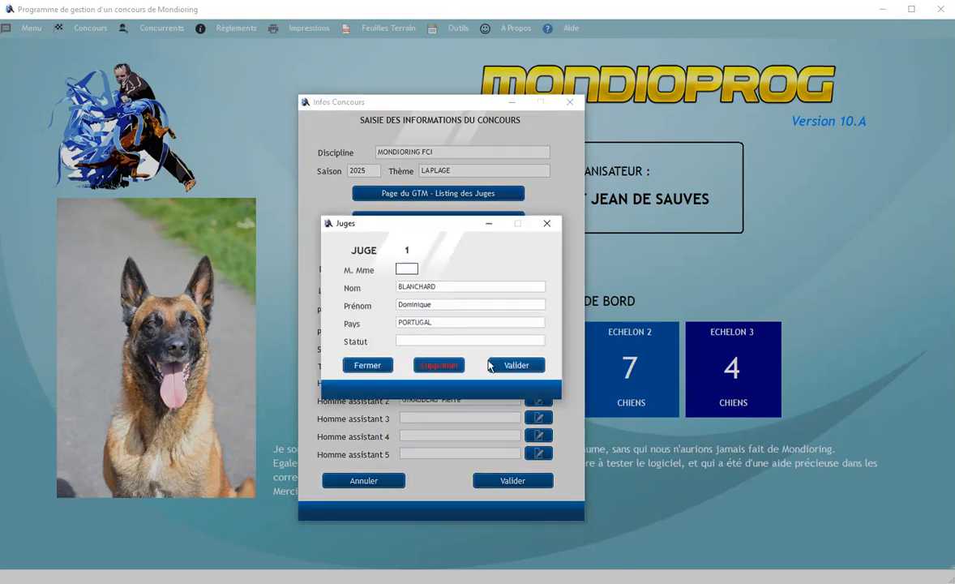
left_click(365, 365)
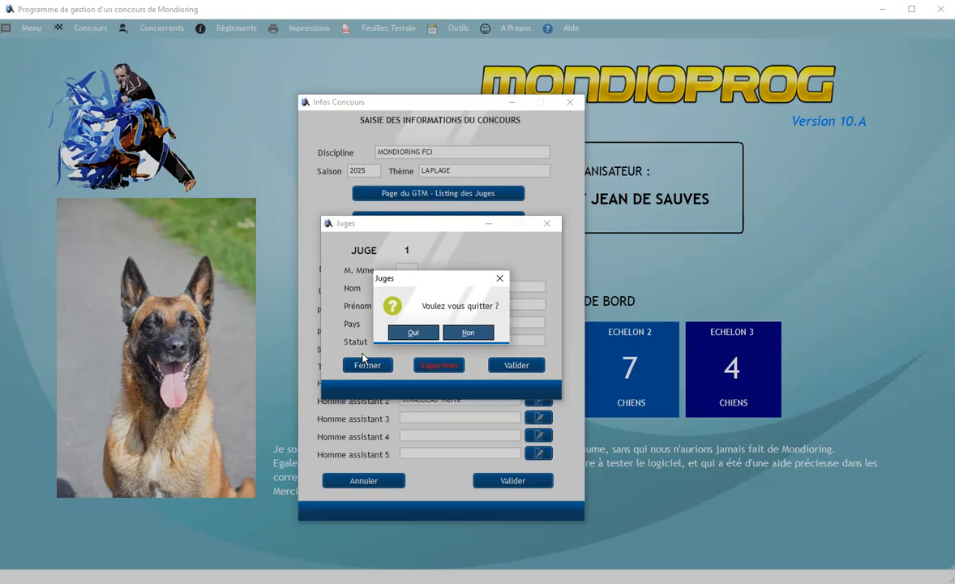
left_click(412, 332)
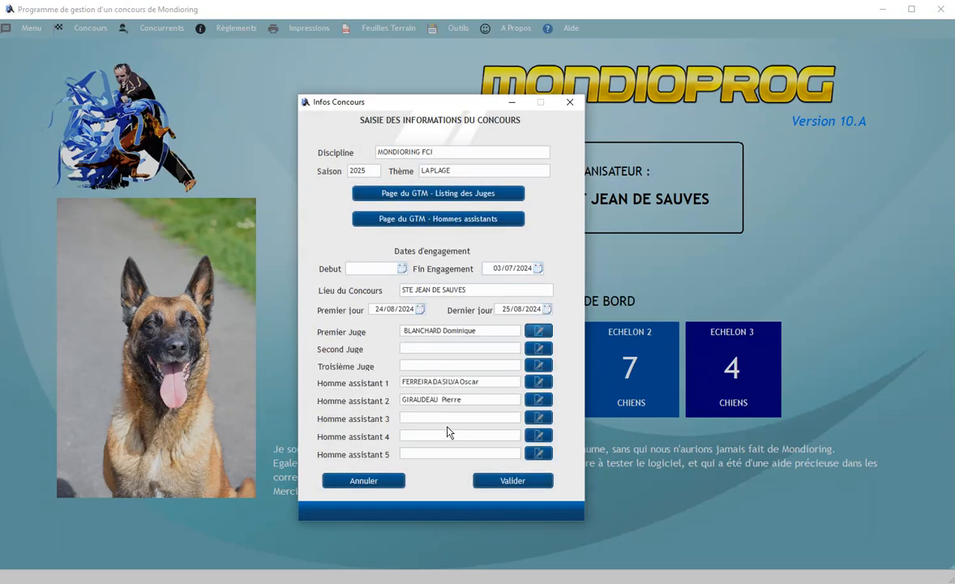
Open the record of Homme assistant 1 from the contest information and save it.
left_click(539, 383)
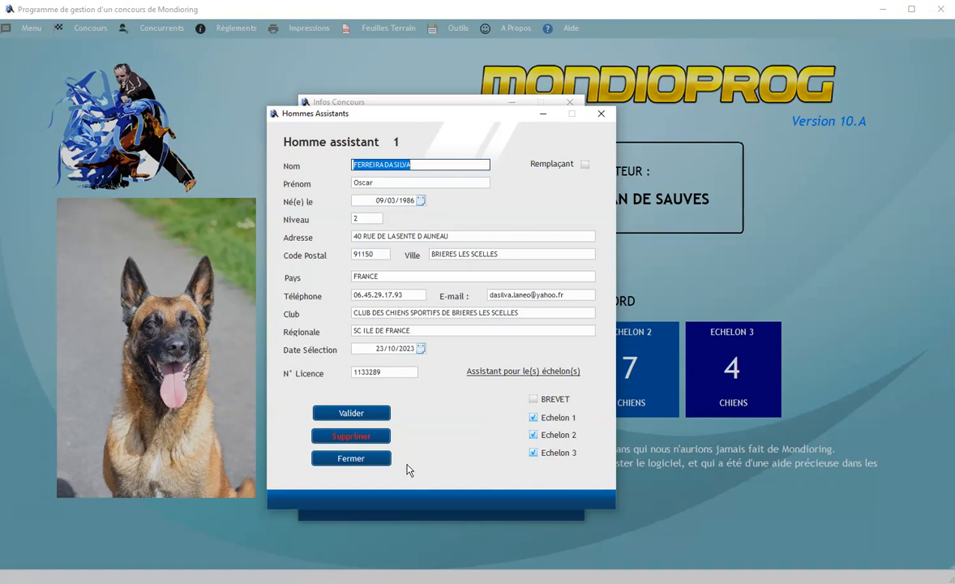
left_click(351, 413)
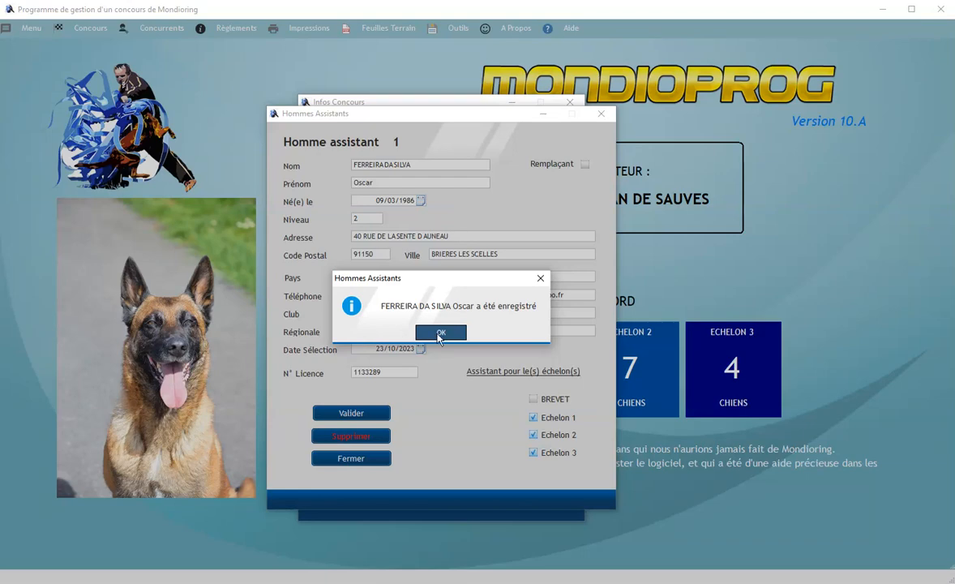
left_click(440, 332)
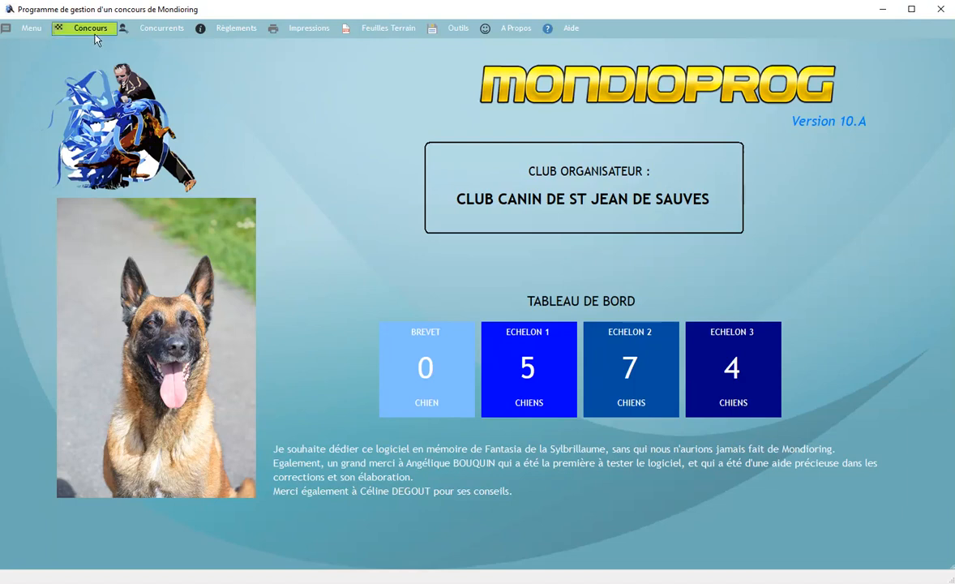
View the contest's Prévisionnel spreadsheet in an enlarged window, then close it.
left_click(94, 33)
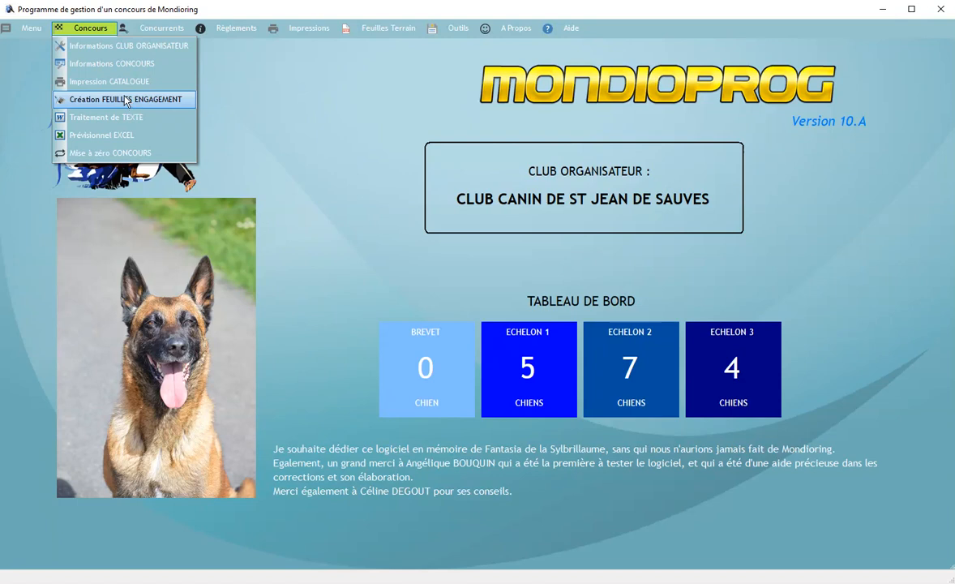
left_click(111, 136)
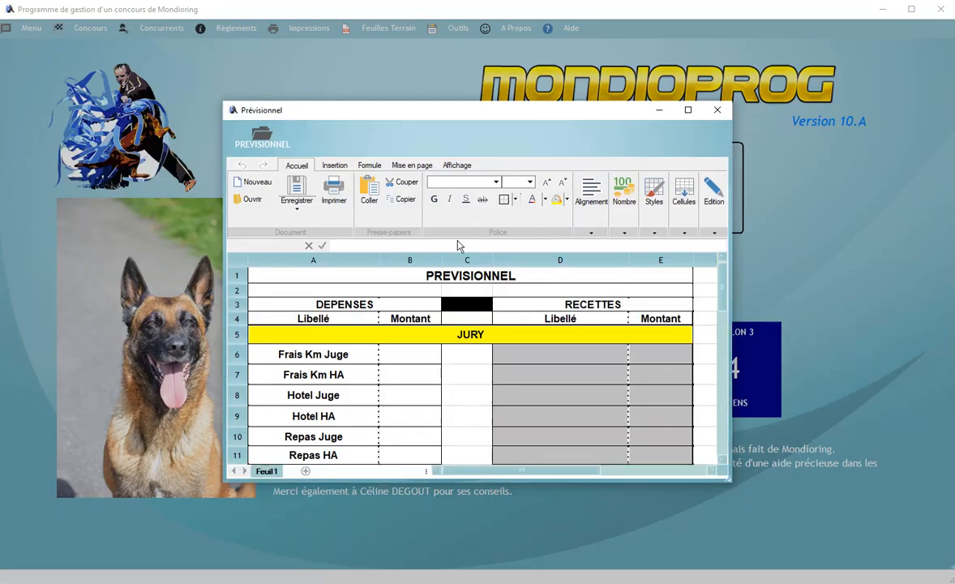
left_click_drag(460, 118, 383, 54)
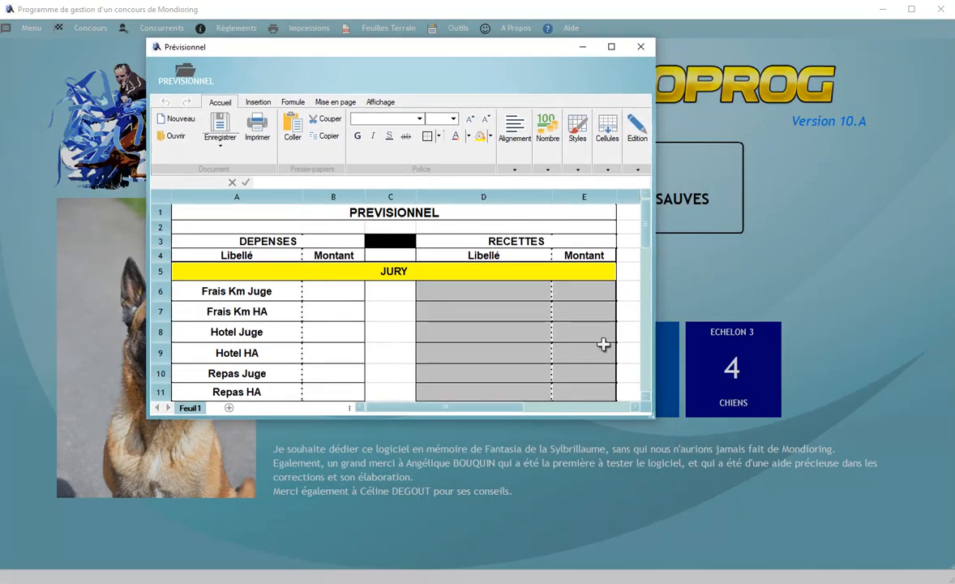
left_click_drag(660, 428, 801, 524)
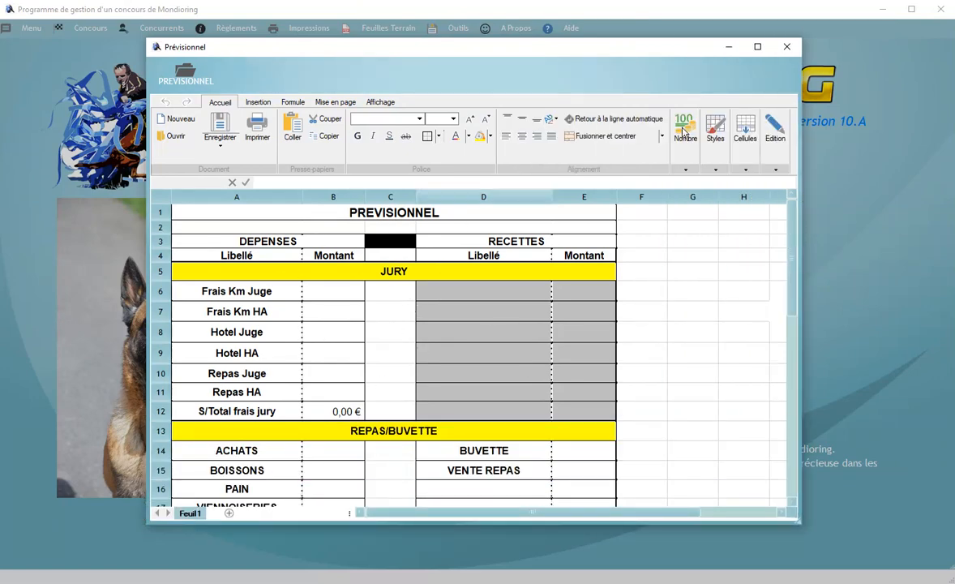
left_click(786, 48)
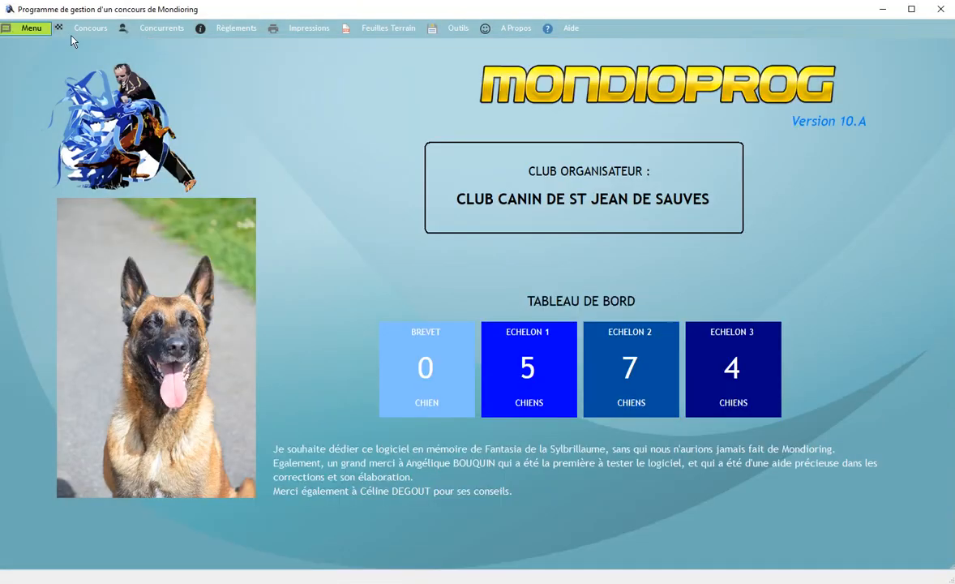
In the list of competing teams, replace the telephone number of the last handler and save the modified record.
left_click(91, 27)
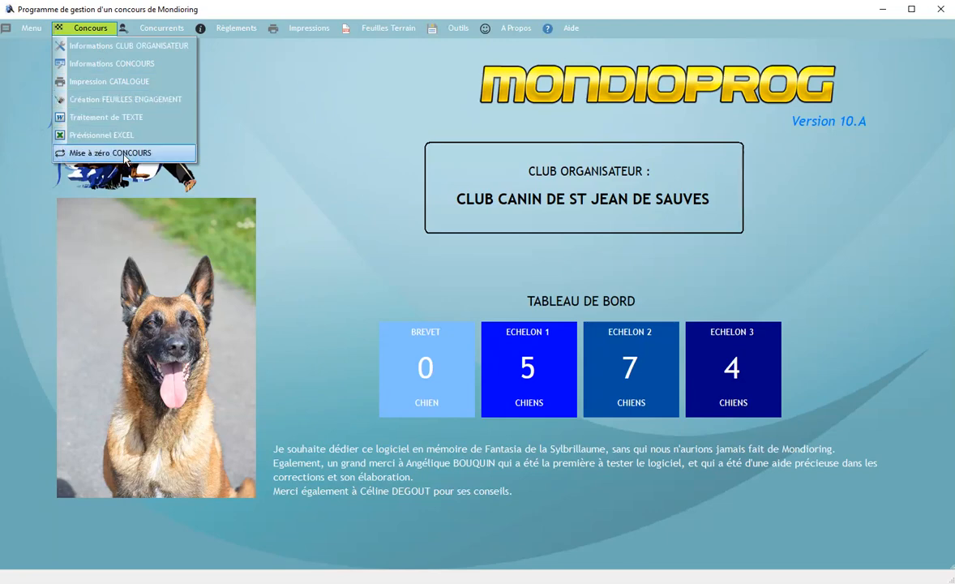
mouse_move(142, 28)
left_click(145, 45)
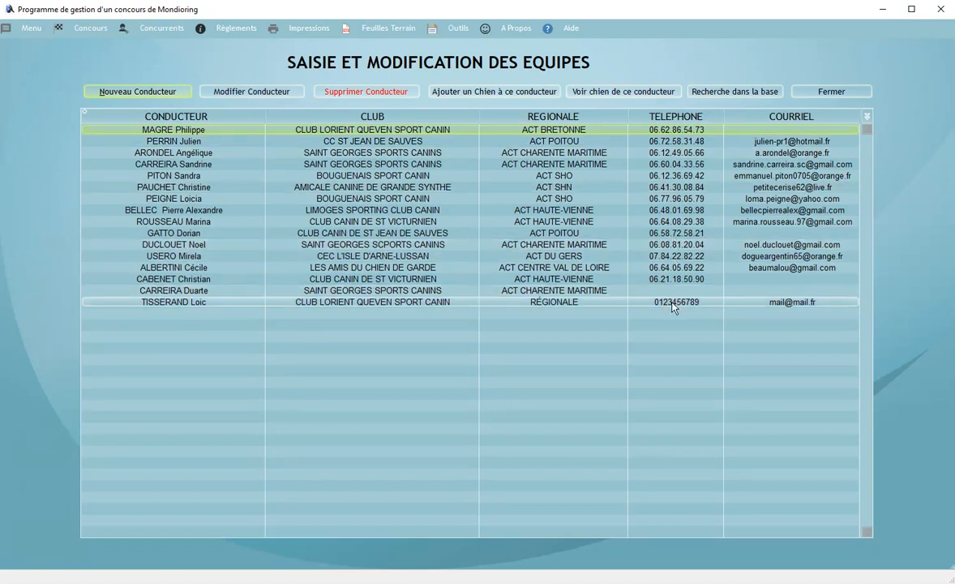
left_click(209, 303)
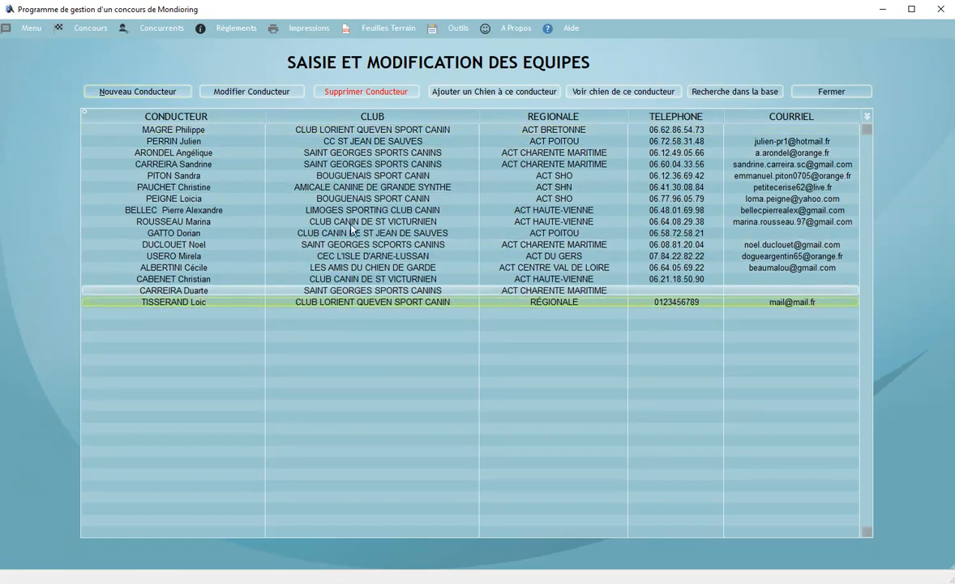
left_click(247, 92)
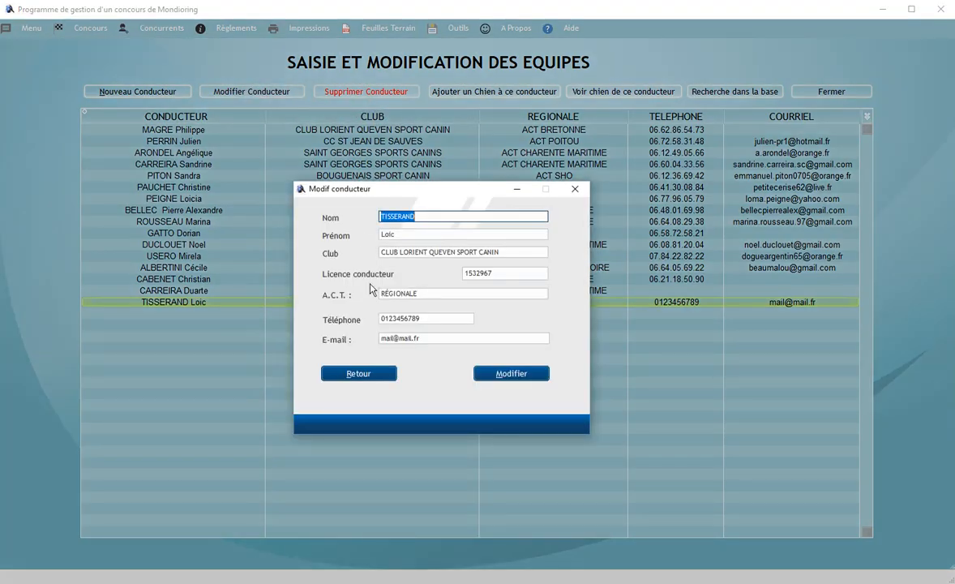
left_click(432, 317)
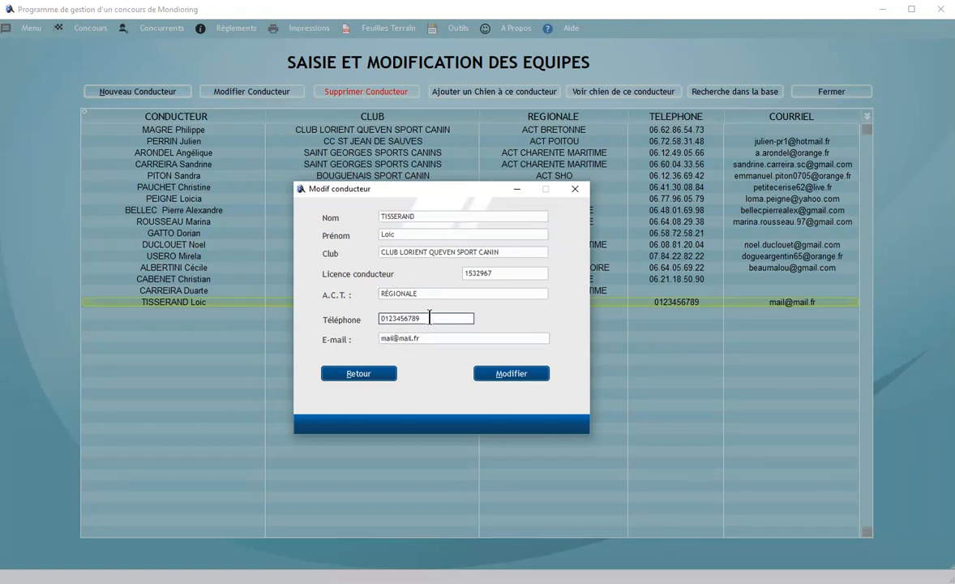
key("ctrl+a")
type("32165498")
left_click(527, 372)
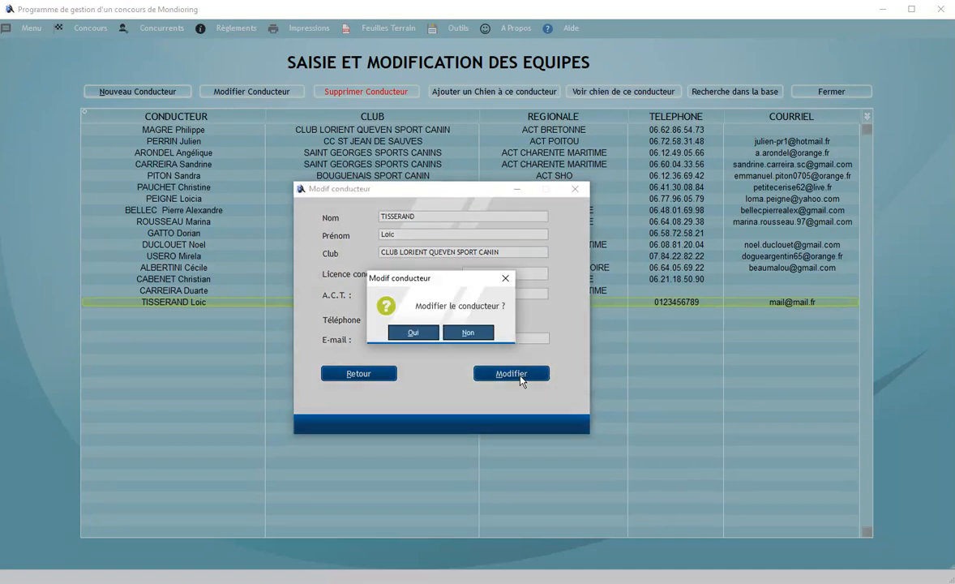
left_click(413, 333)
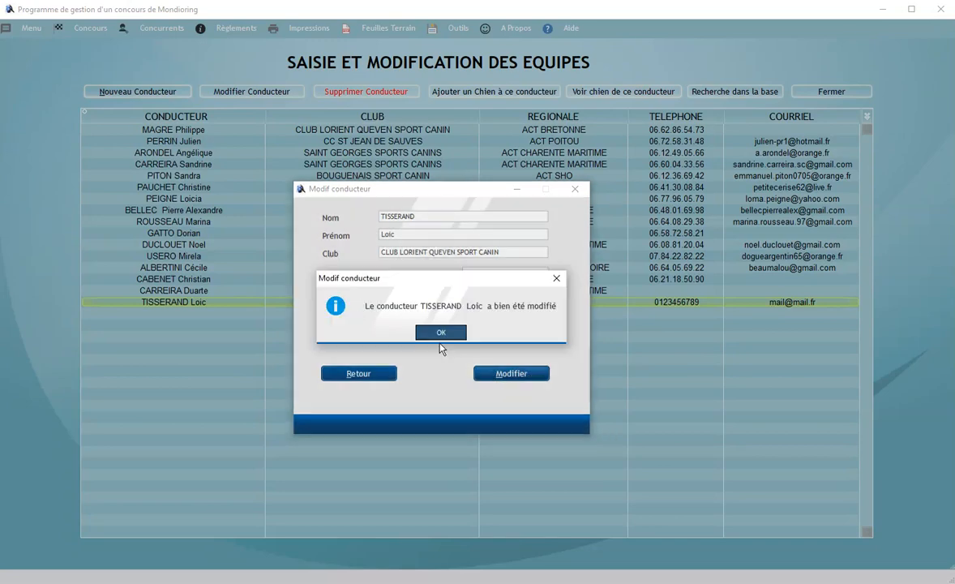
left_click(454, 339)
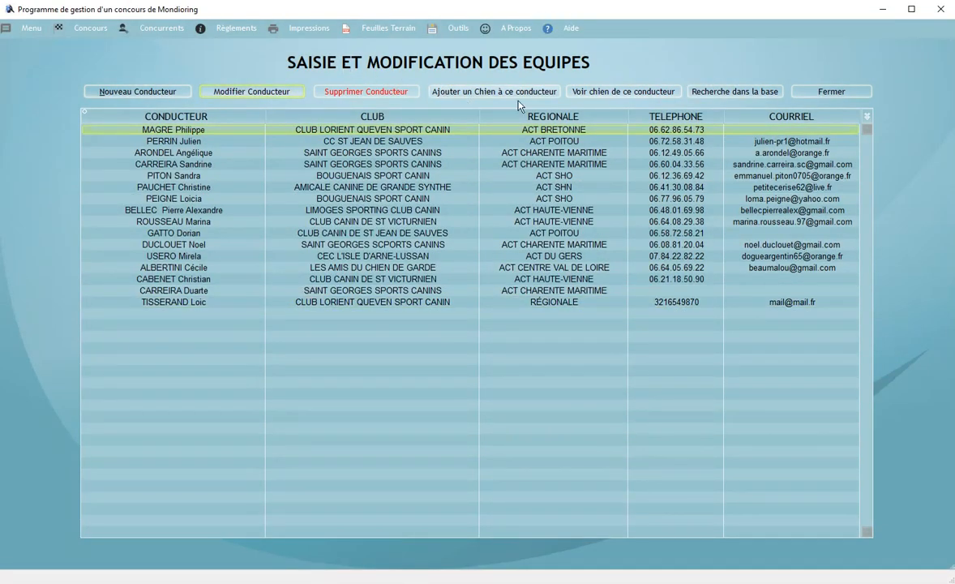
Try to add a dog with an empty entry form to the first handler in the list.
left_click(493, 91)
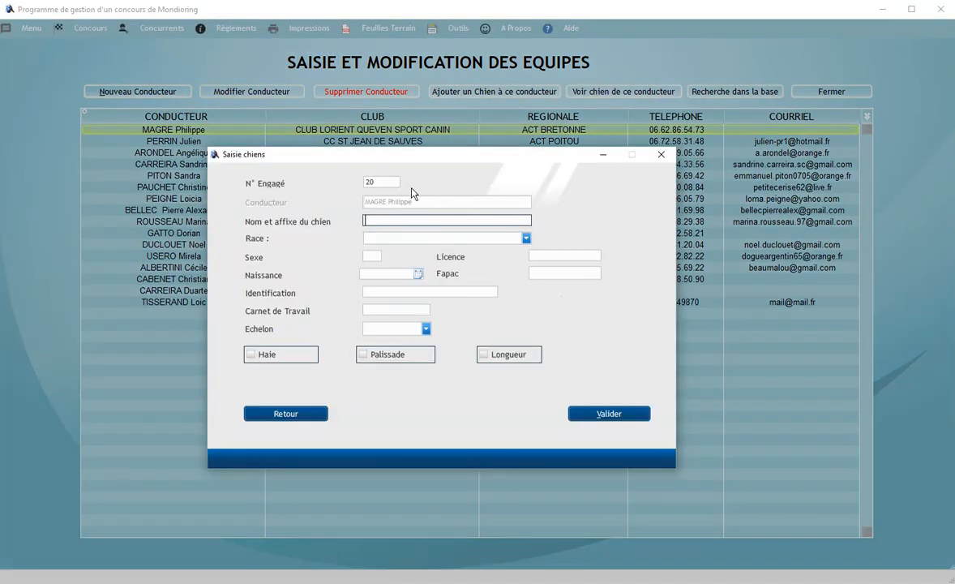
left_click(582, 419)
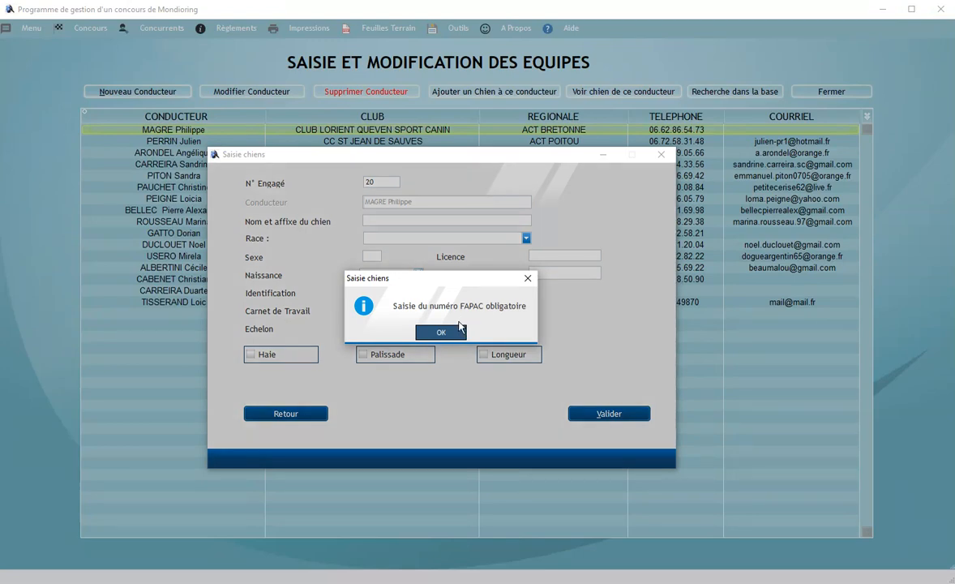
left_click(441, 332)
left_click(661, 154)
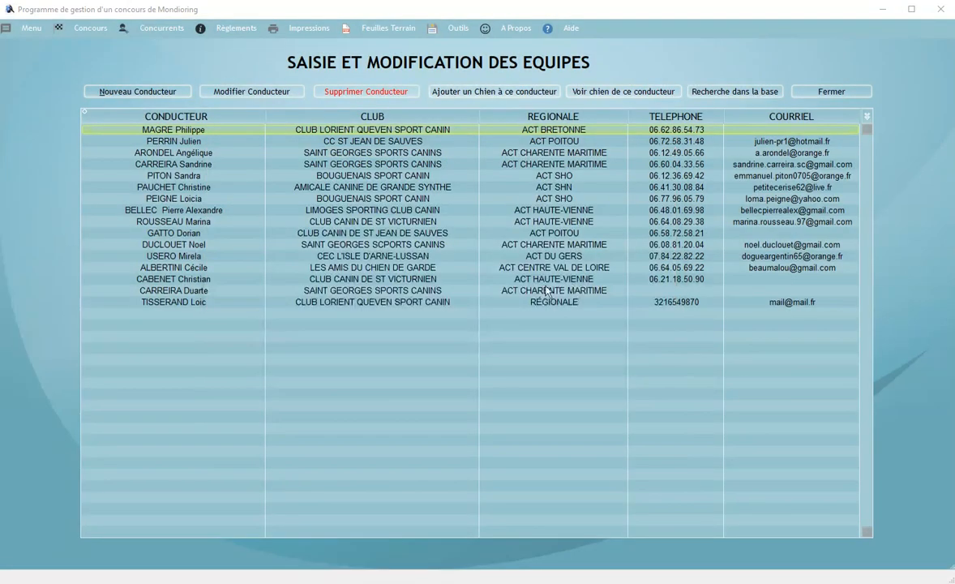
View the dogs registered for the first handler and the details of THOVE DE LA RIVIERE DU PONT ROUGE.
left_click(598, 93)
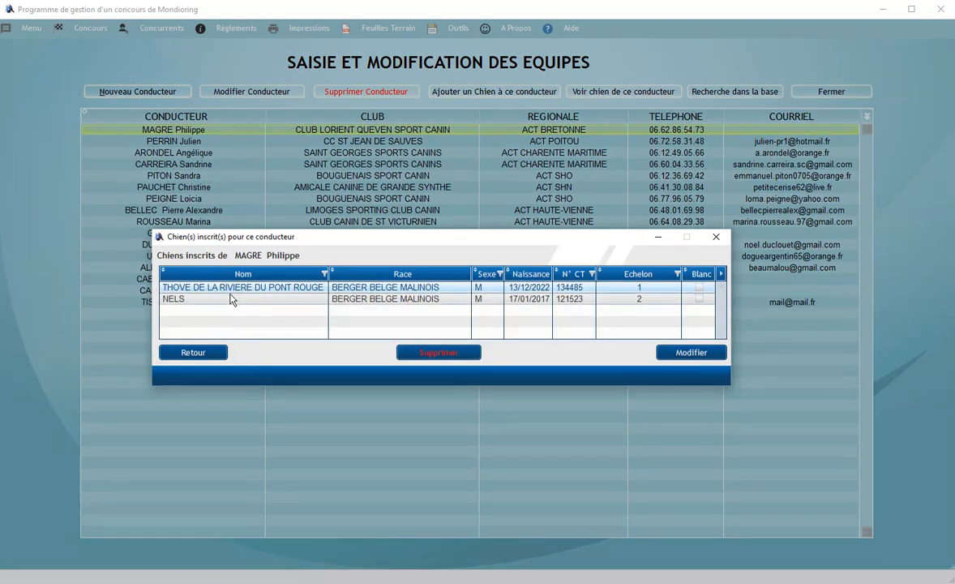
left_click(680, 352)
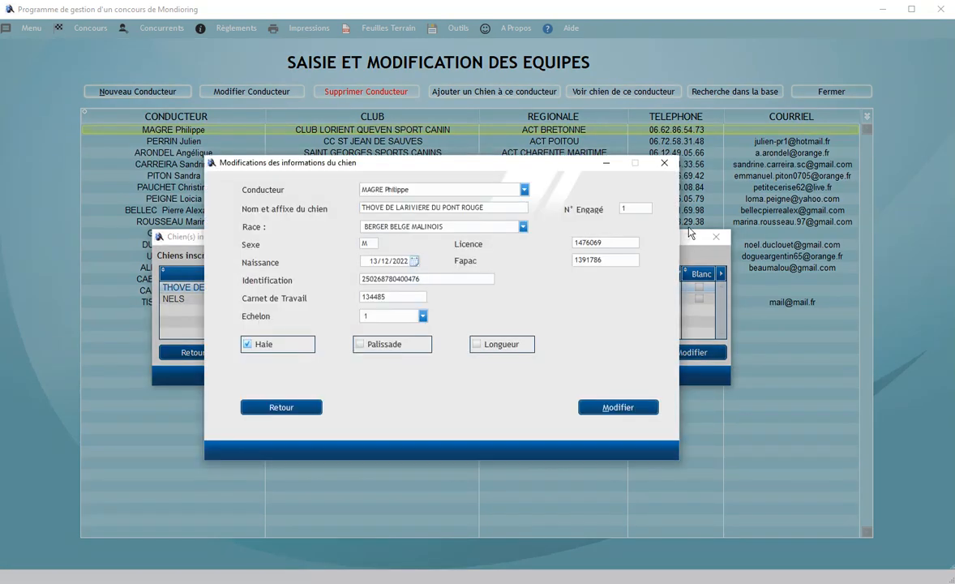
left_click(664, 163)
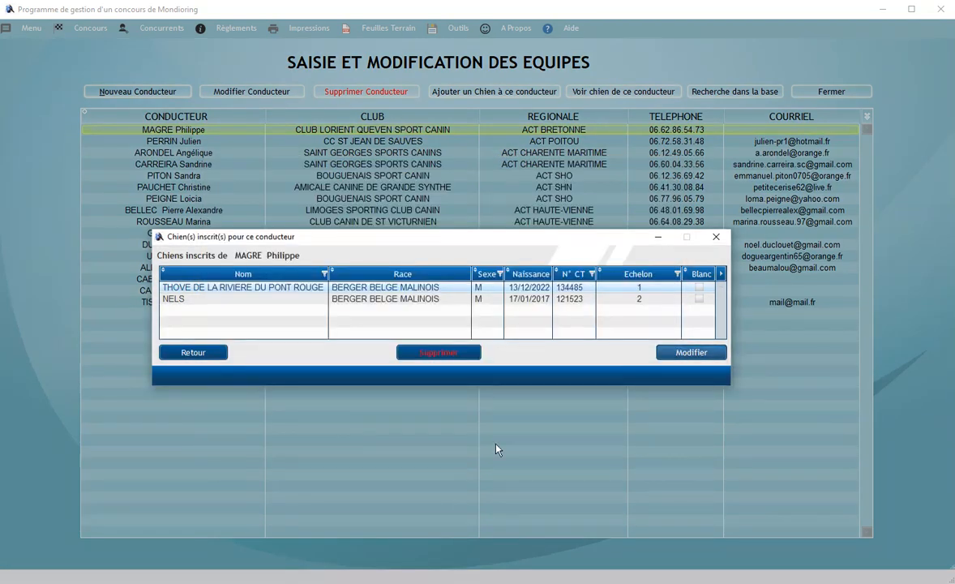
left_click(200, 354)
Open the details of the dog MAX registered for the last handler in the list and save its record.
left_click(257, 302)
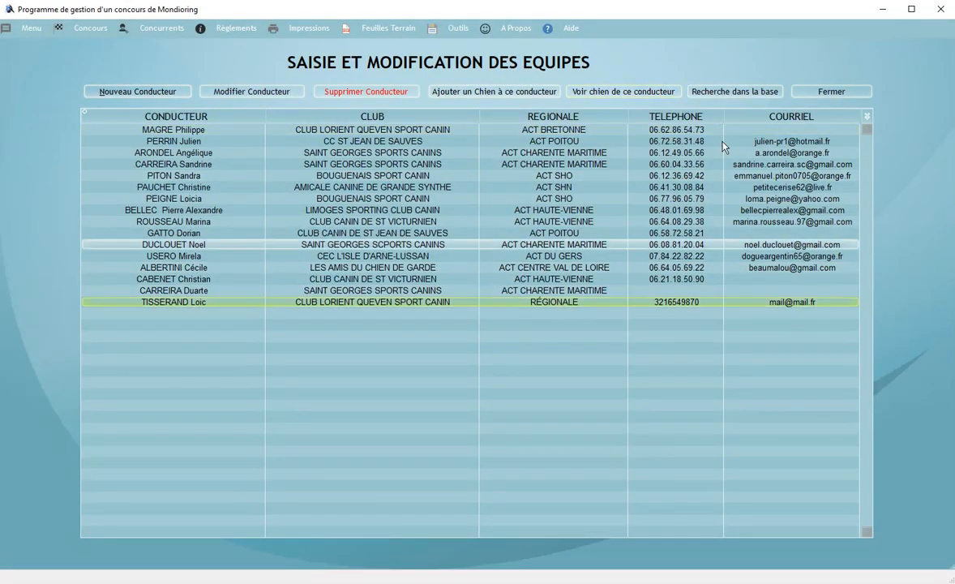
left_click(594, 94)
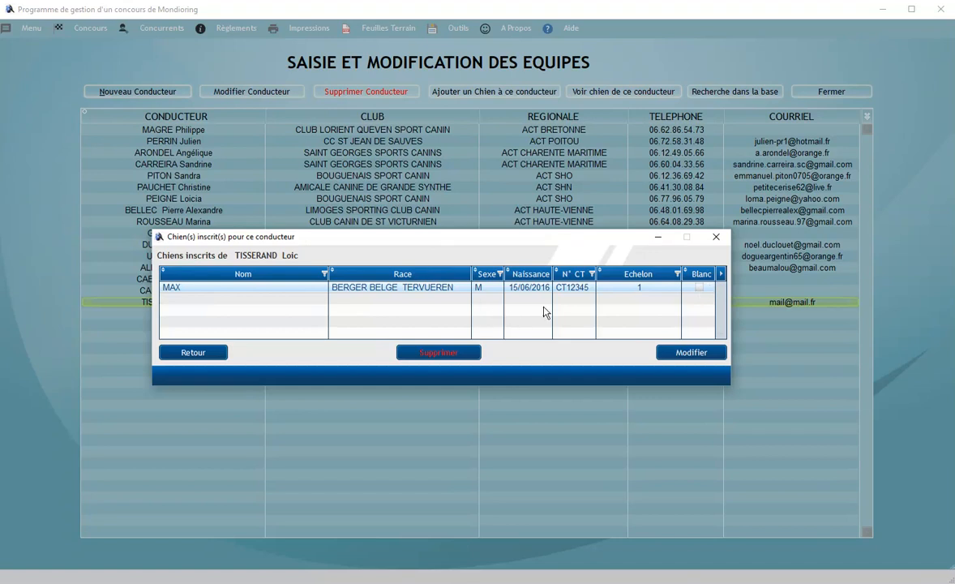
left_click(697, 351)
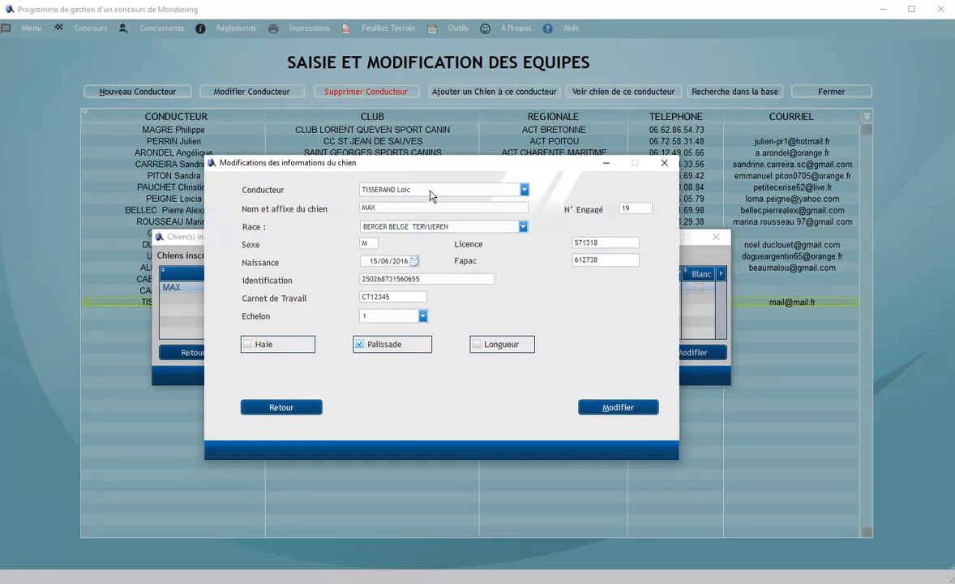
left_click(607, 260)
left_click(613, 406)
left_click(428, 333)
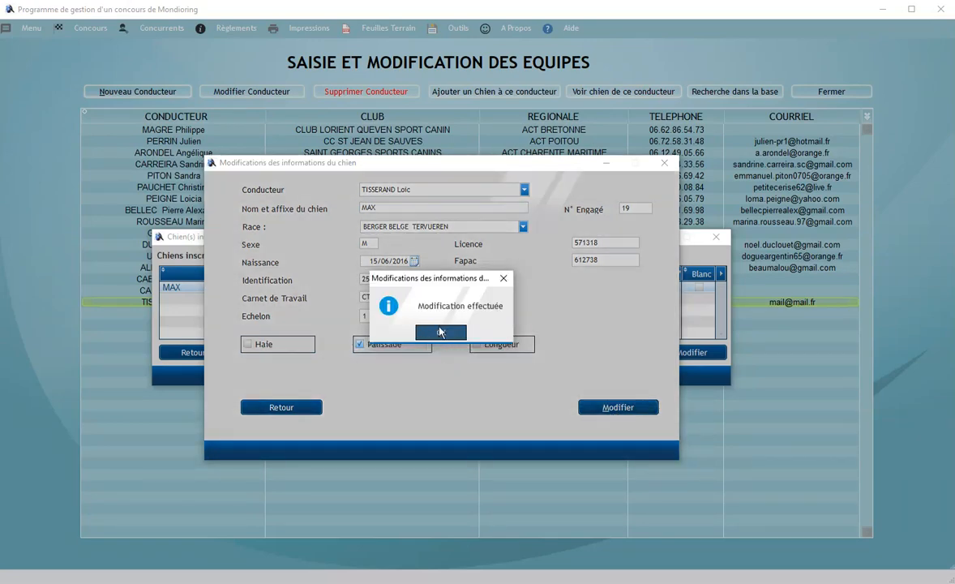
Return to the team list, look at the database search for registering a dog, and close the team management screen.
left_click(441, 334)
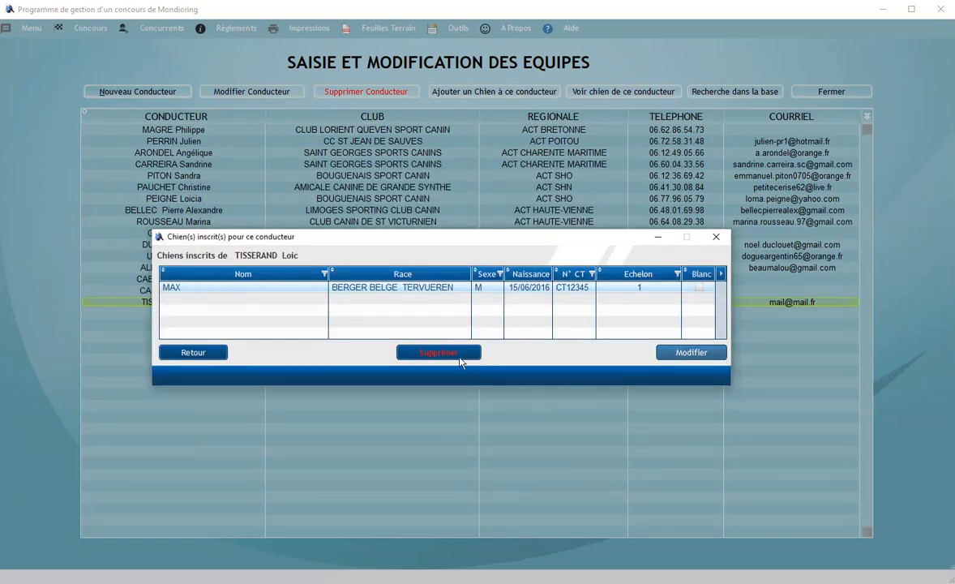
left_click(193, 352)
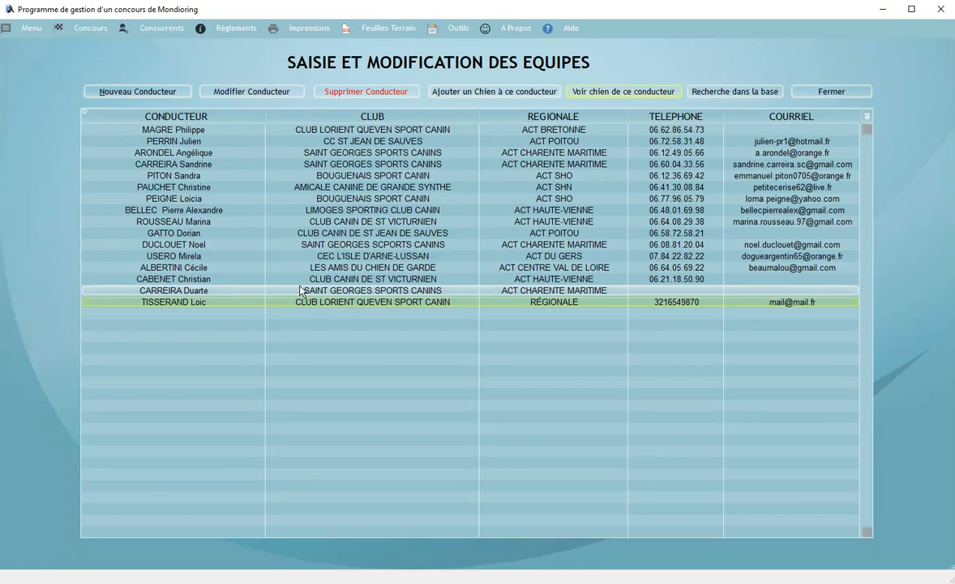
left_click(729, 92)
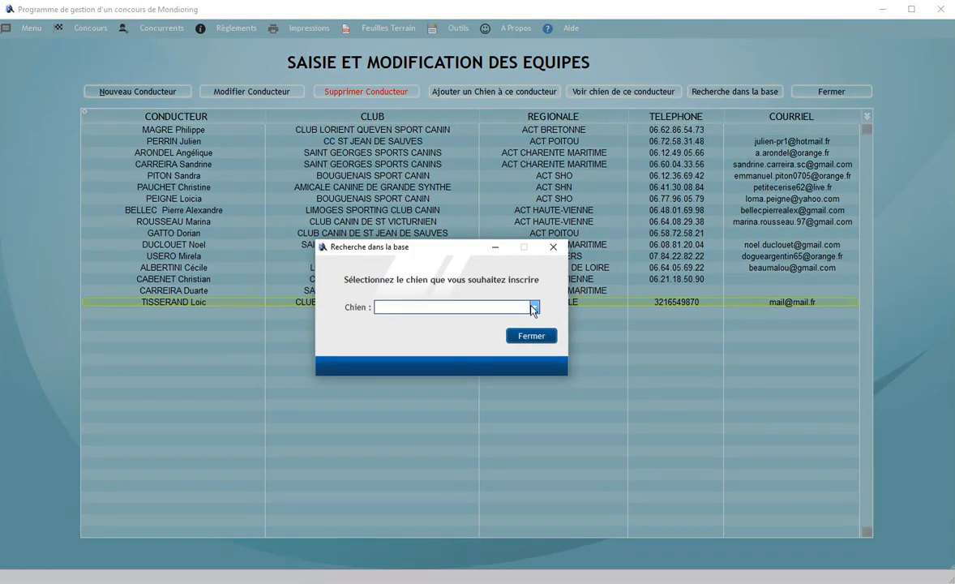
left_click(534, 306)
left_click(534, 308)
left_click(523, 339)
left_click(827, 91)
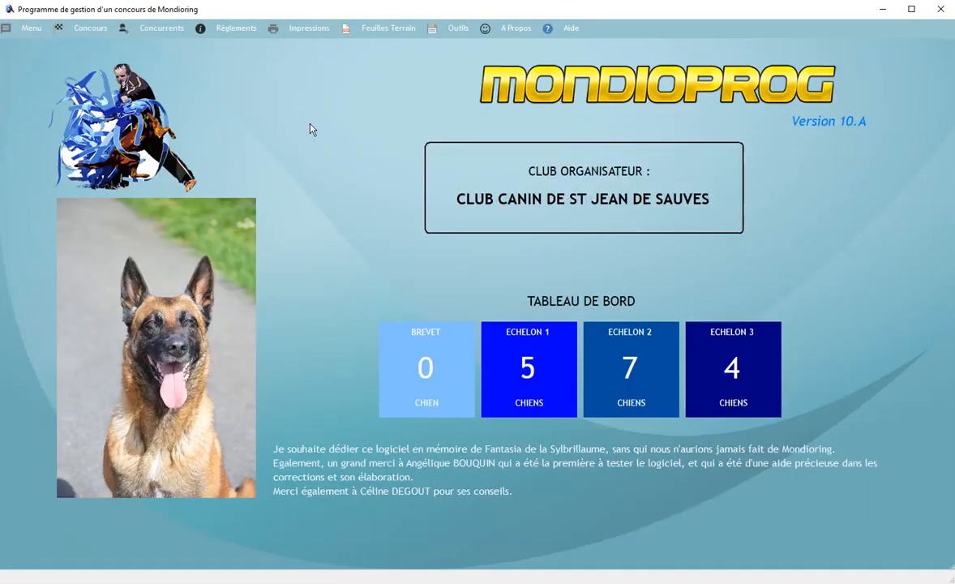
View the list of dogs competing en blanc in the contest and close it.
left_click(156, 26)
mouse_move(162, 63)
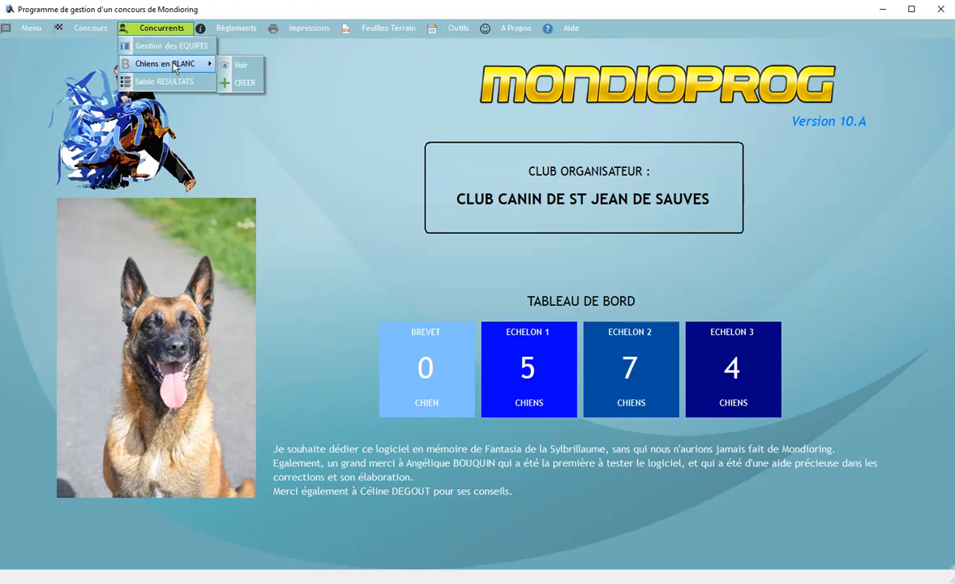
left_click(245, 69)
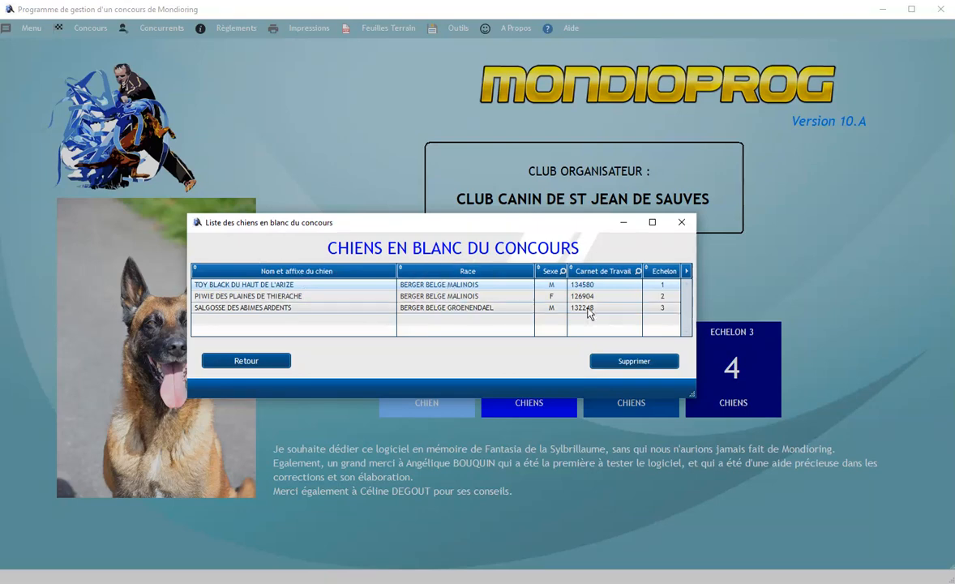
left_click(246, 360)
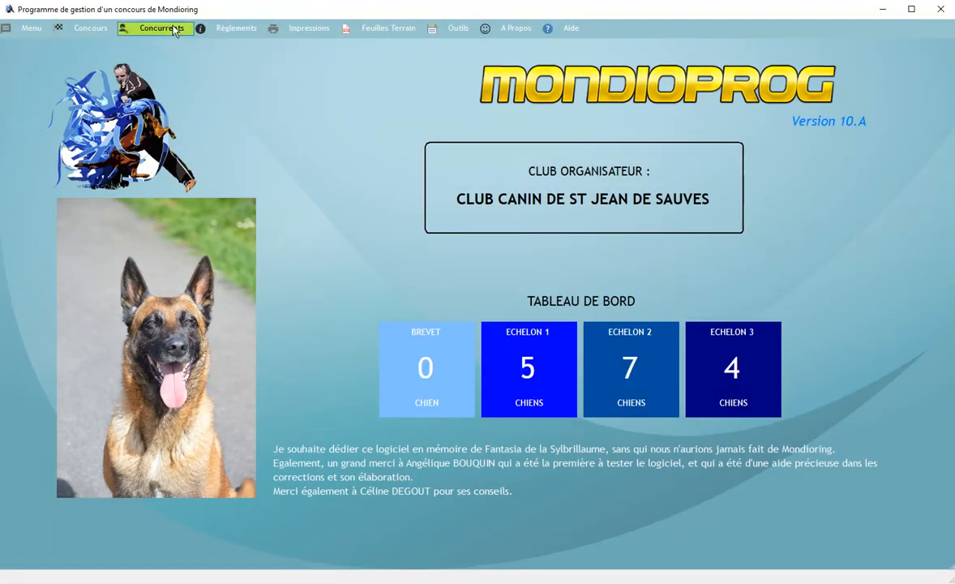
View the handler and dog entry forms for creating a dog en blanc, and close them without entering any data.
left_click(174, 31)
mouse_move(191, 64)
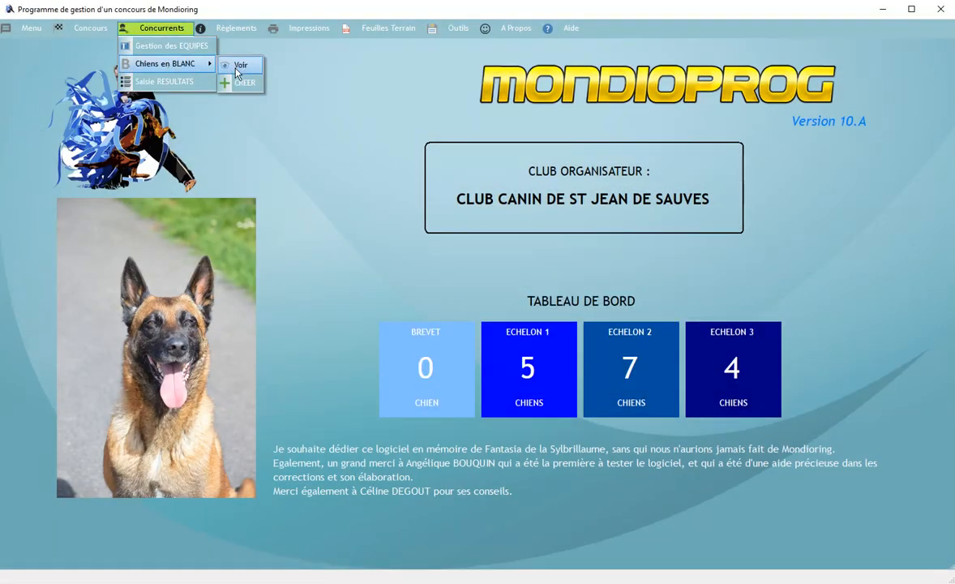
left_click(241, 81)
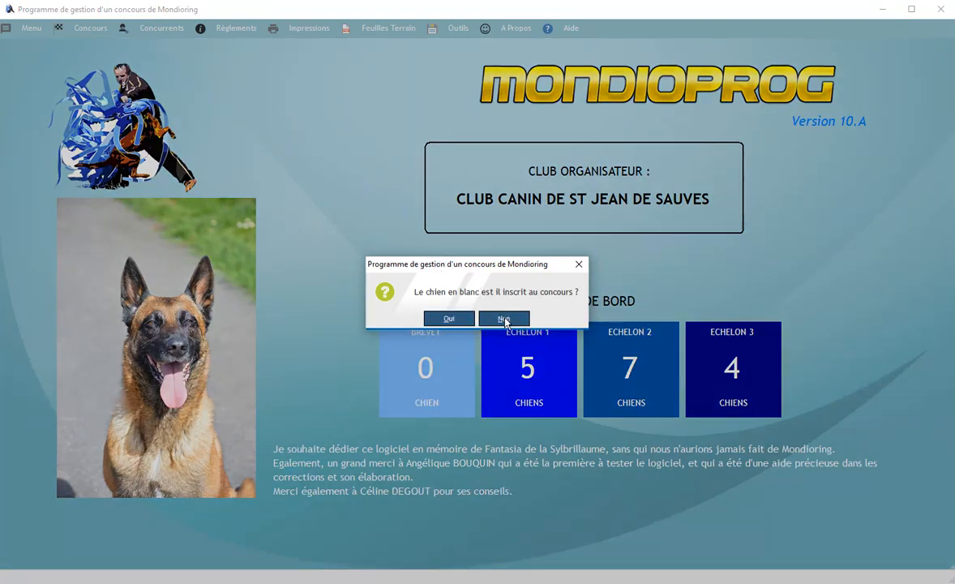
left_click(579, 265)
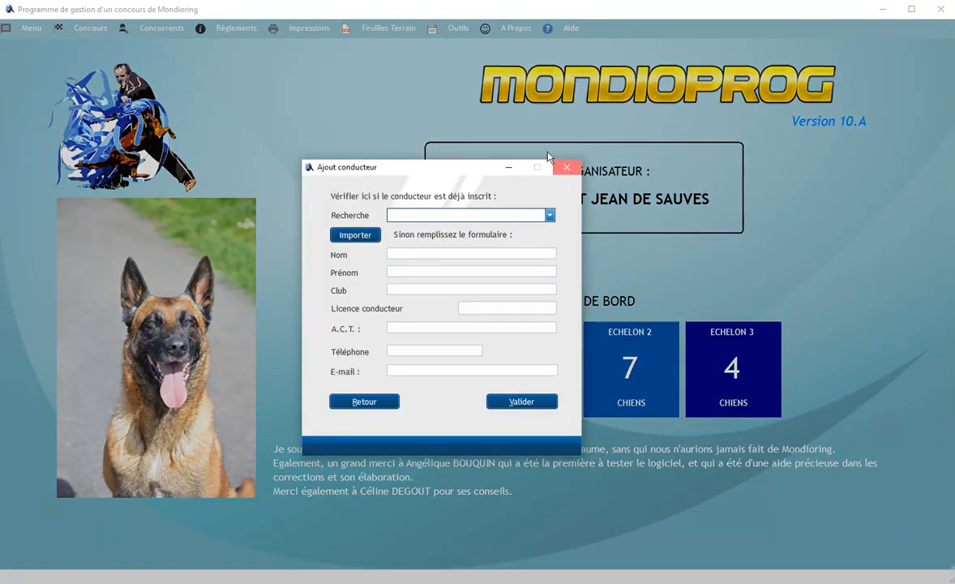
left_click(567, 167)
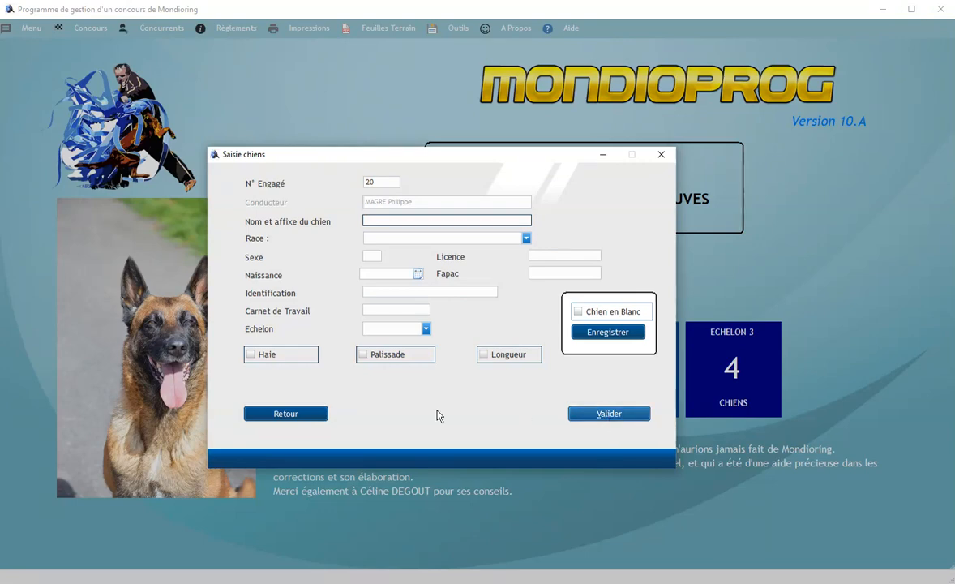
left_click(300, 414)
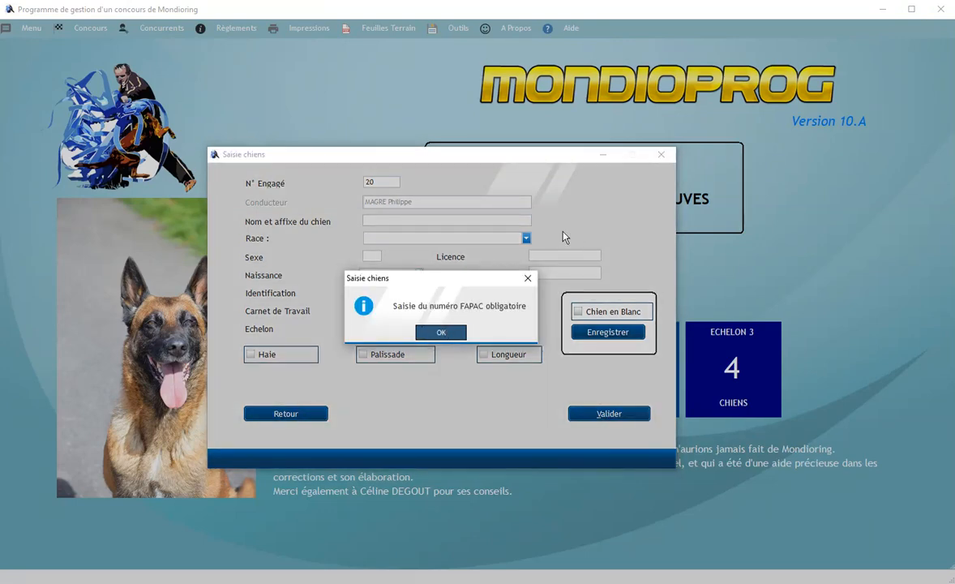
left_click(438, 332)
left_click(663, 154)
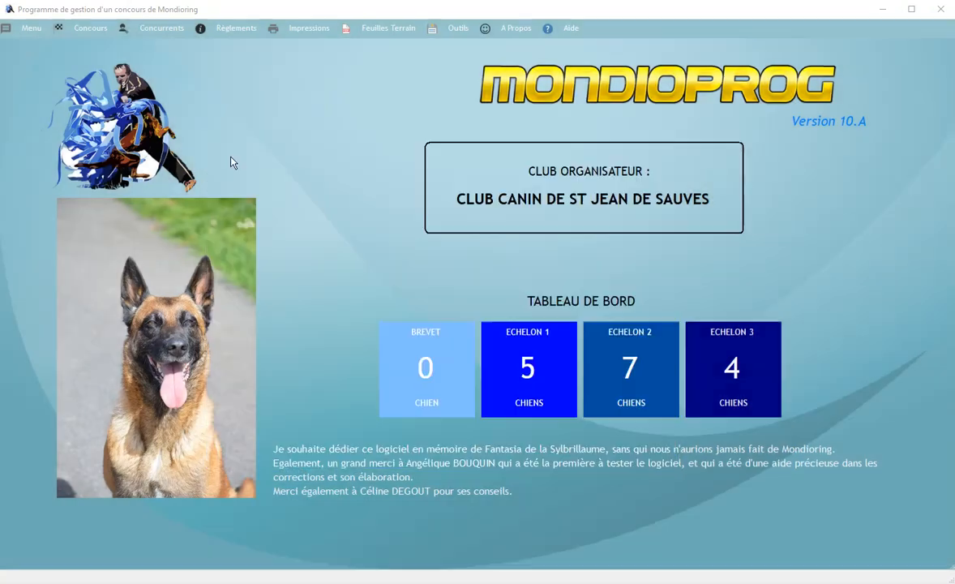
Open the contest's results entry and bring up the exercise scoring for the dog MAX.
left_click(163, 30)
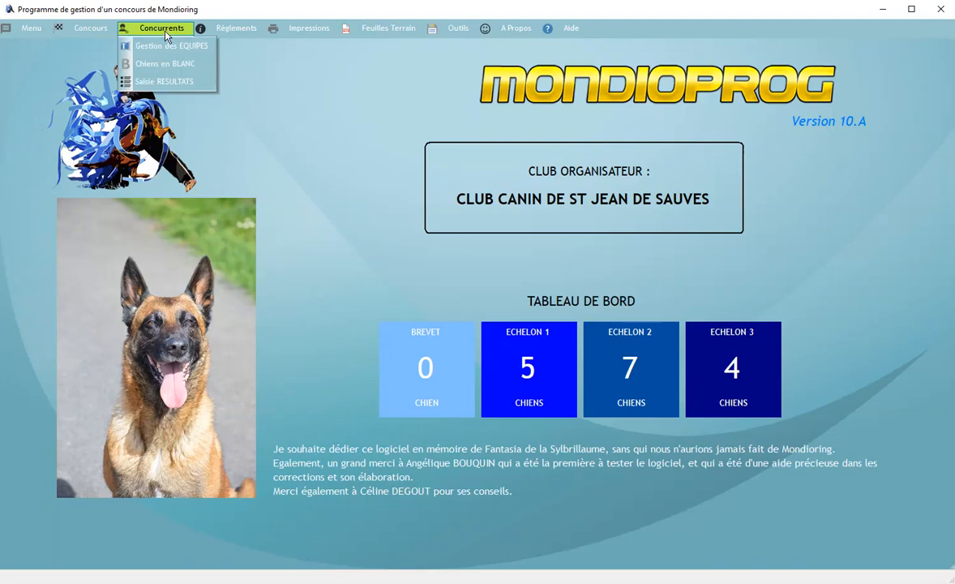
left_click(147, 81)
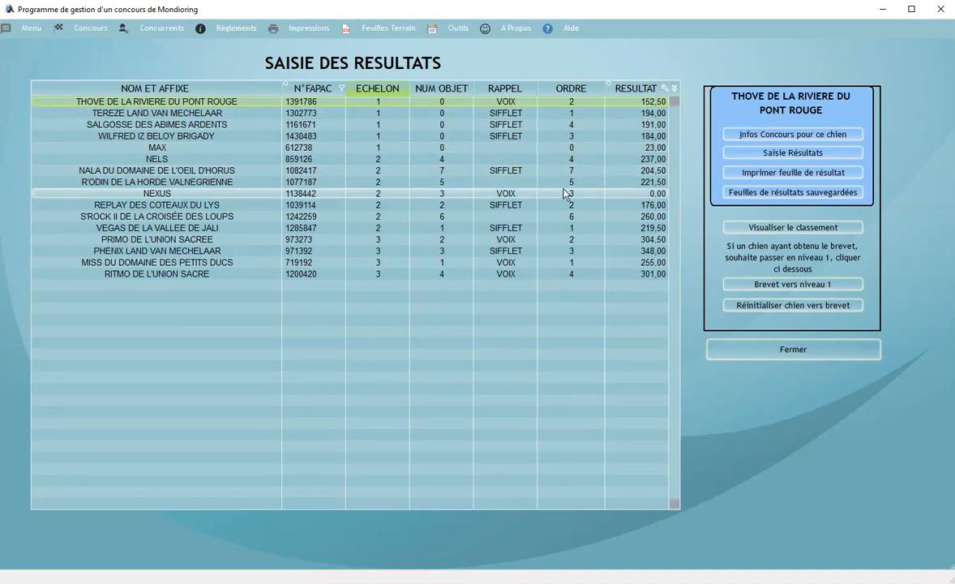
left_click(182, 146)
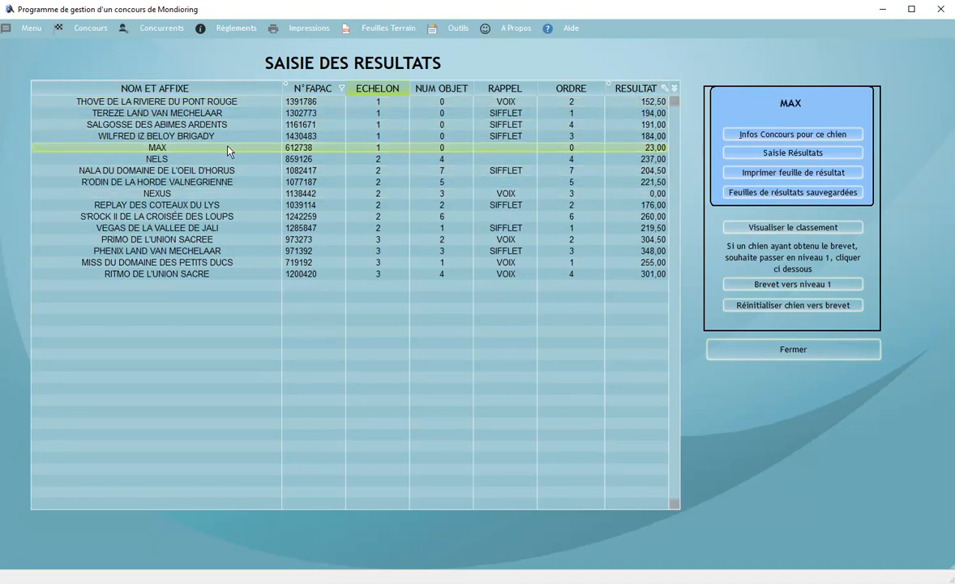
left_click(791, 152)
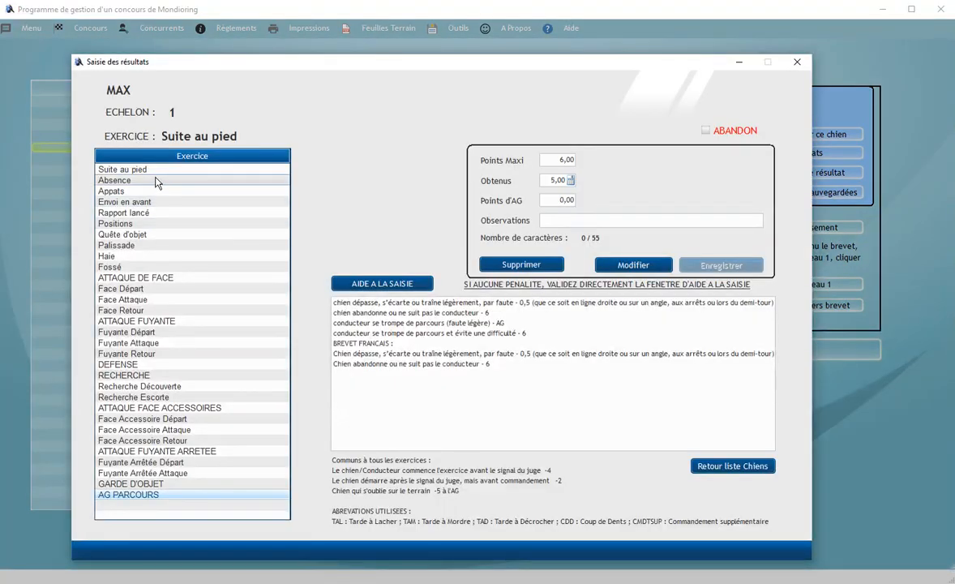
Set the points obtained in MAX's Suite au pied exercise to 4,00 and save the modification.
left_click(162, 170)
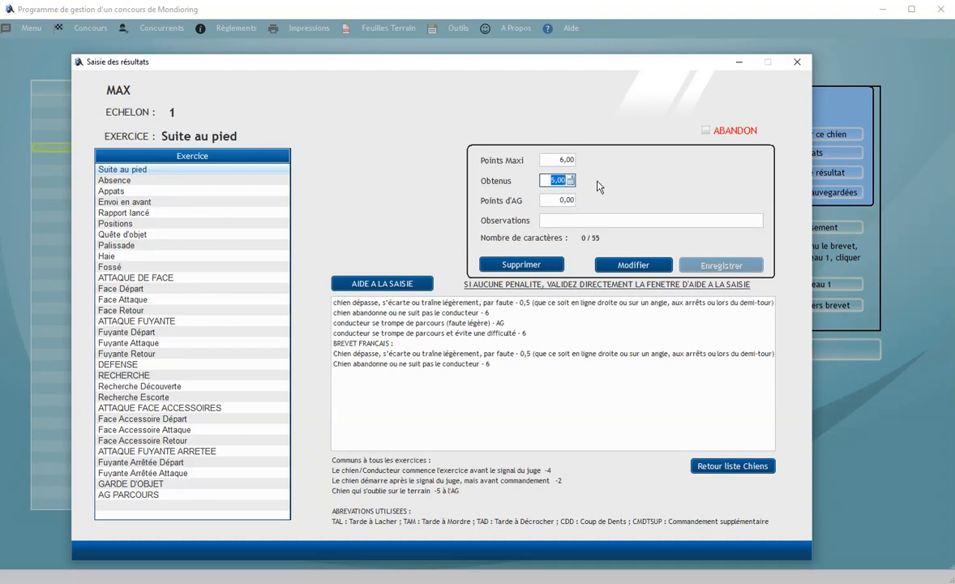
left_click(632, 265)
left_click(437, 332)
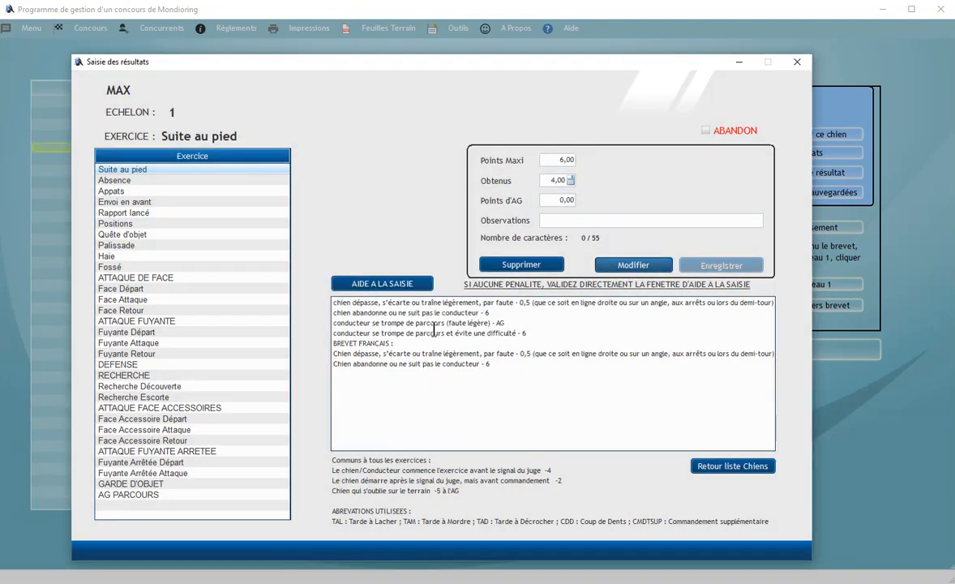
left_click(146, 181)
Use the entry assistant to record the penalty "Chien abandonne le conducteur" for MAX's Suite au pied exercise.
left_click(129, 169)
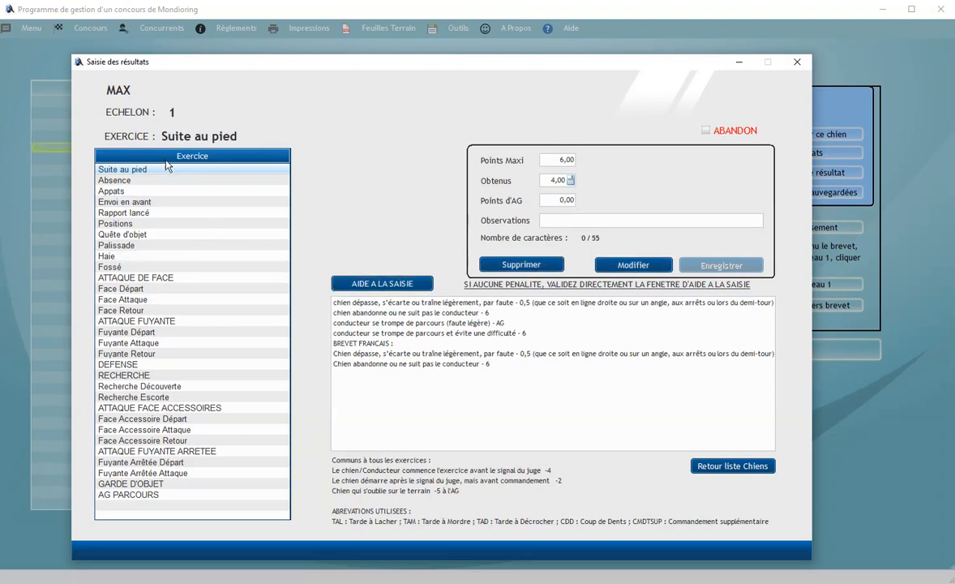
left_click(361, 279)
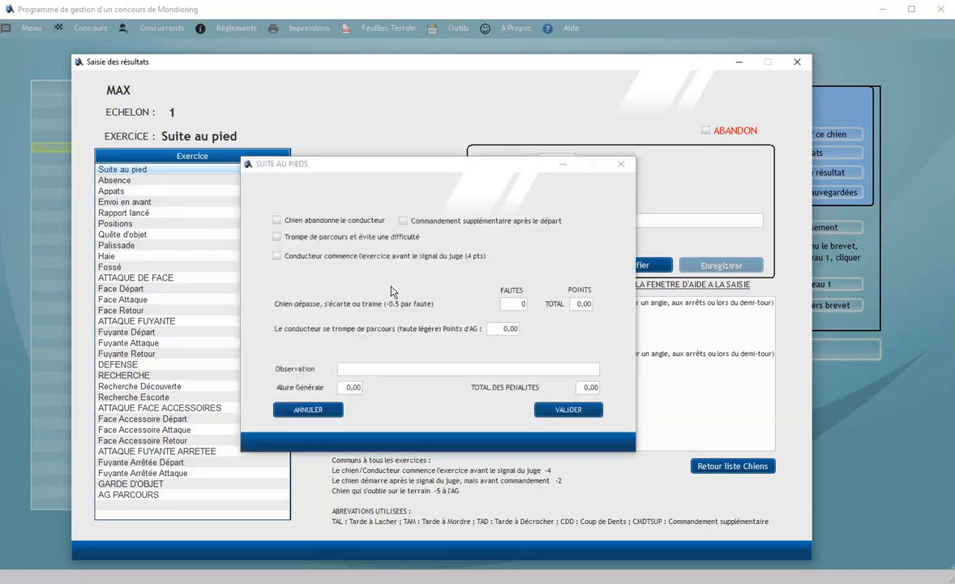
left_click(277, 221)
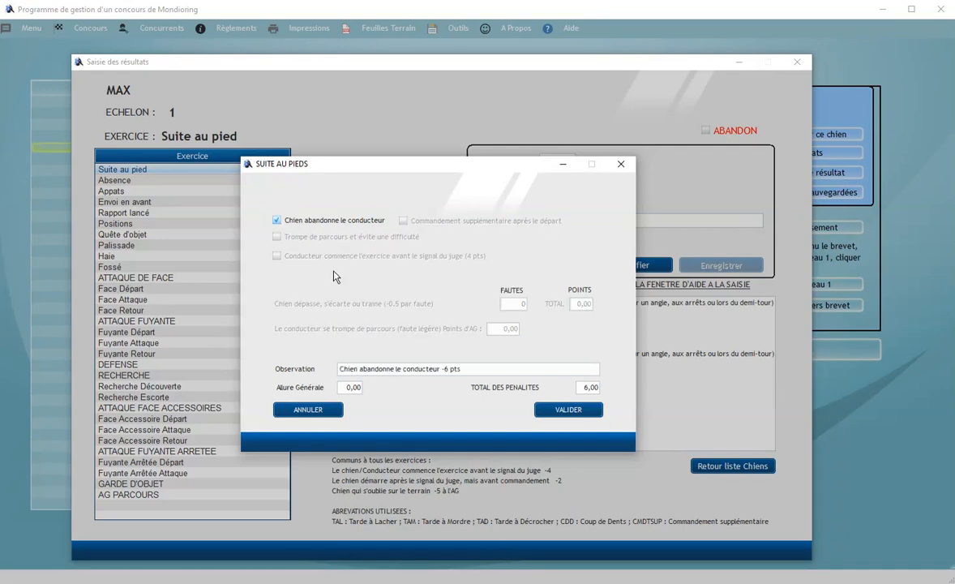
left_click(558, 410)
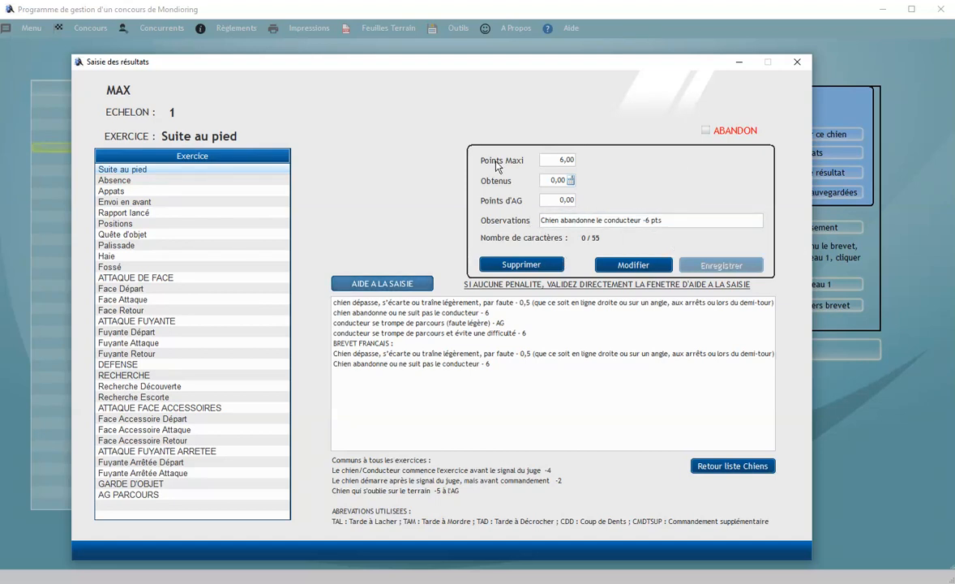
Examine MAX's scoring and penalty rules for Absence, Appats, Envoi en avant, Quête d'objet, Palissade and Haie.
left_click(122, 181)
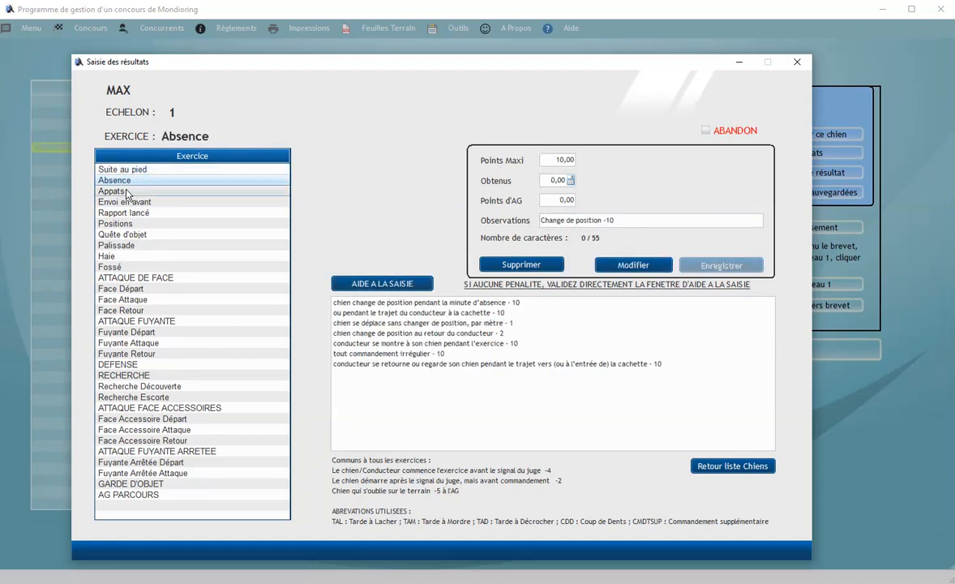
left_click(118, 191)
left_click(132, 202)
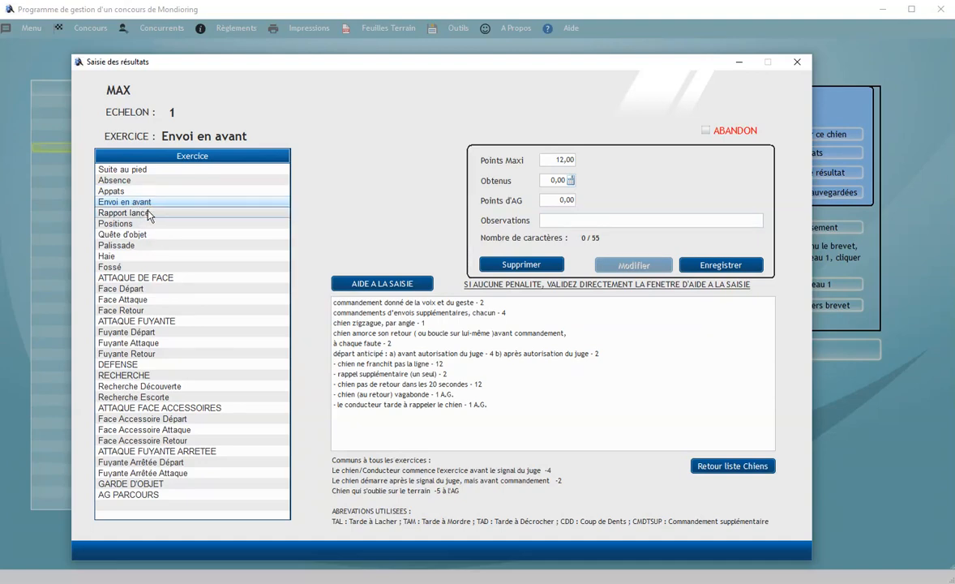
left_click(151, 234)
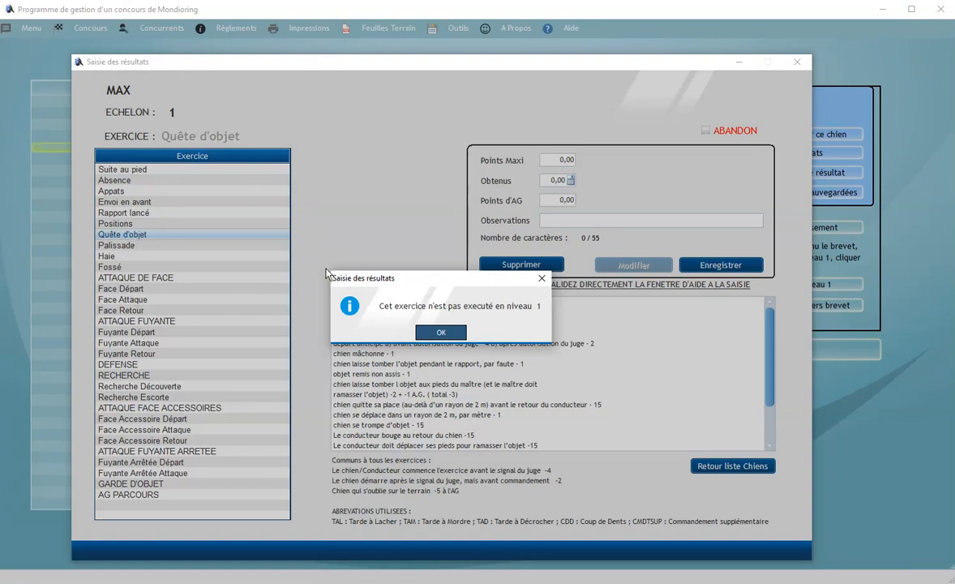
left_click(542, 281)
left_click(140, 247)
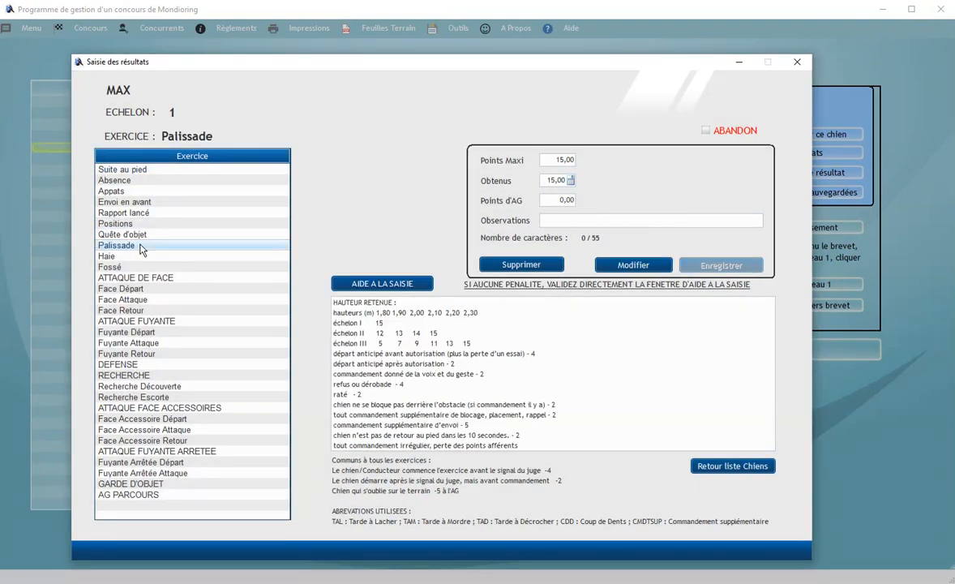
left_click(143, 256)
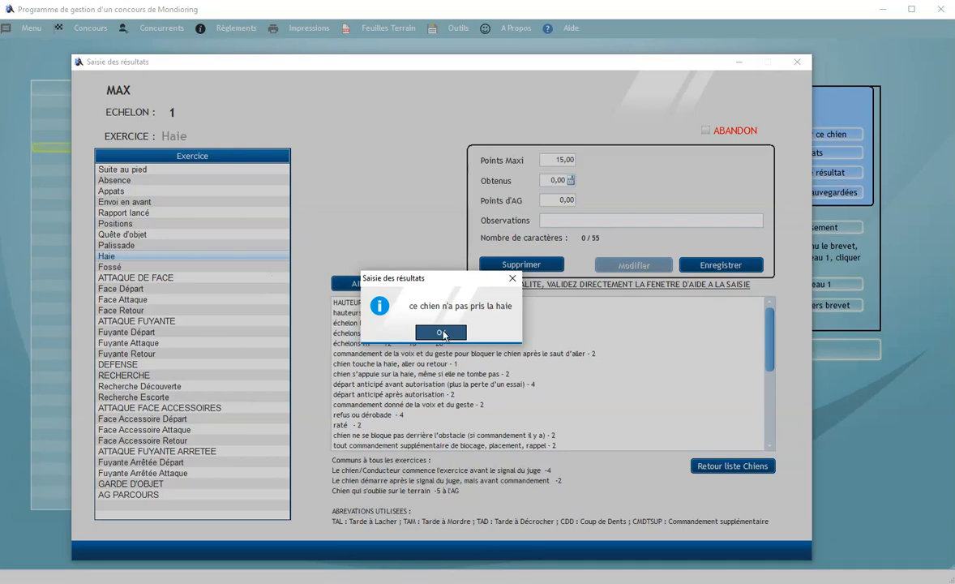
left_click(442, 333)
With the entry assistant, score MAX's Palissade at height 1.80 with the penalty "Conducteur n'est pas dans la bonne position -2".
left_click(134, 247)
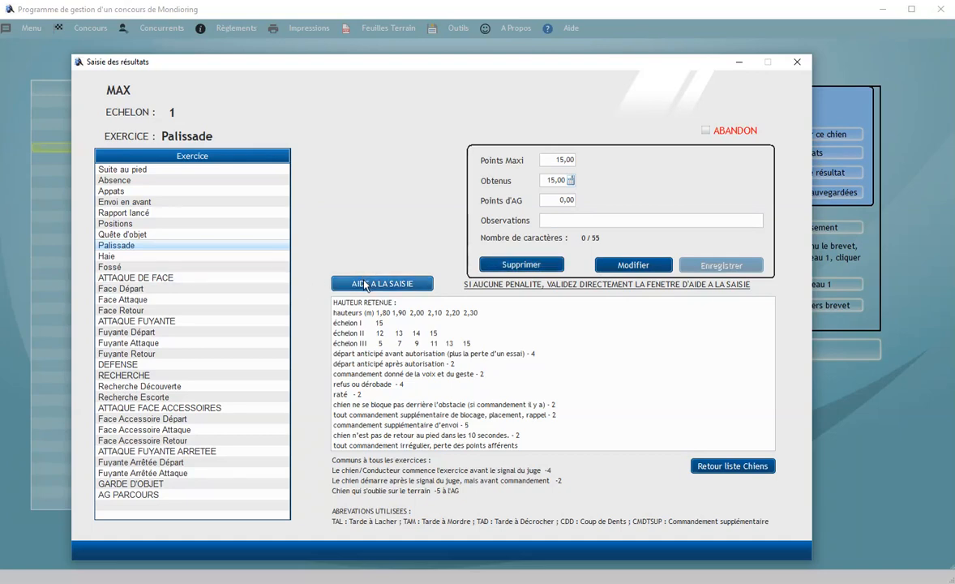
left_click(396, 283)
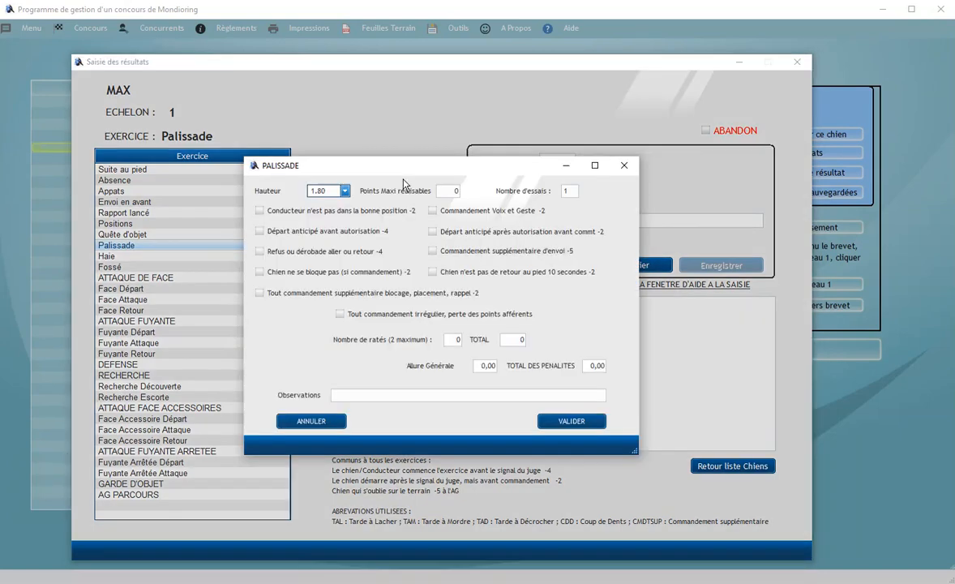
left_click(345, 191)
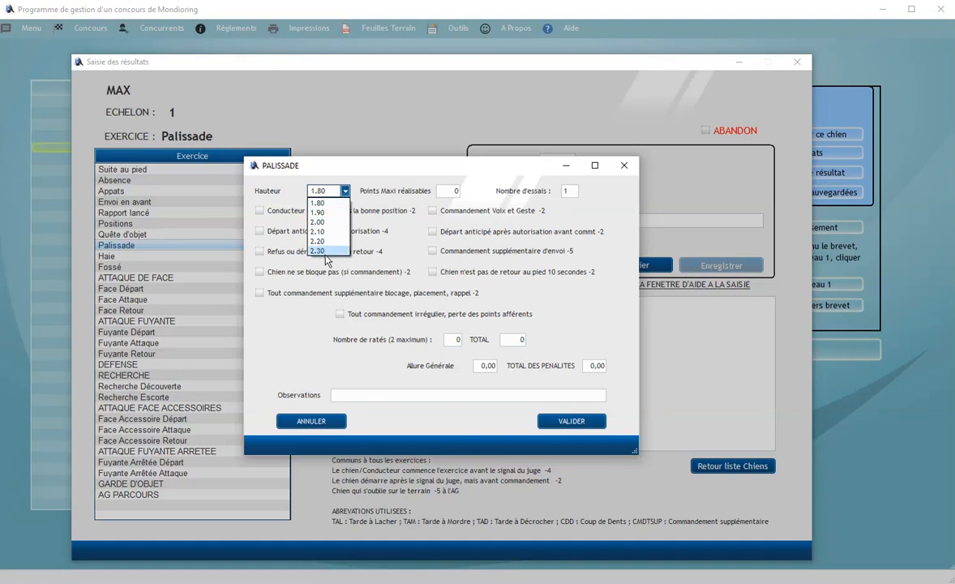
left_click(326, 203)
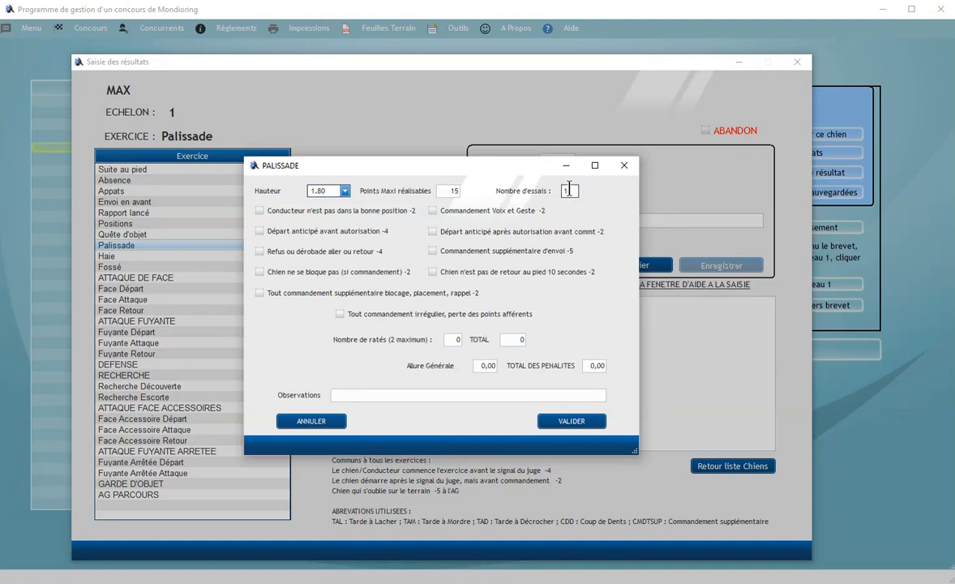
left_click(260, 211)
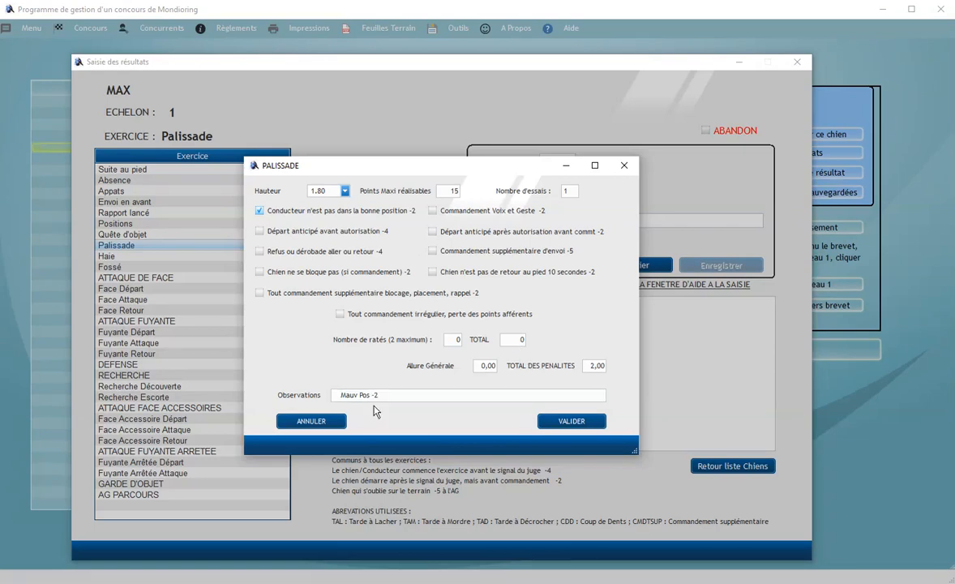
left_click(571, 421)
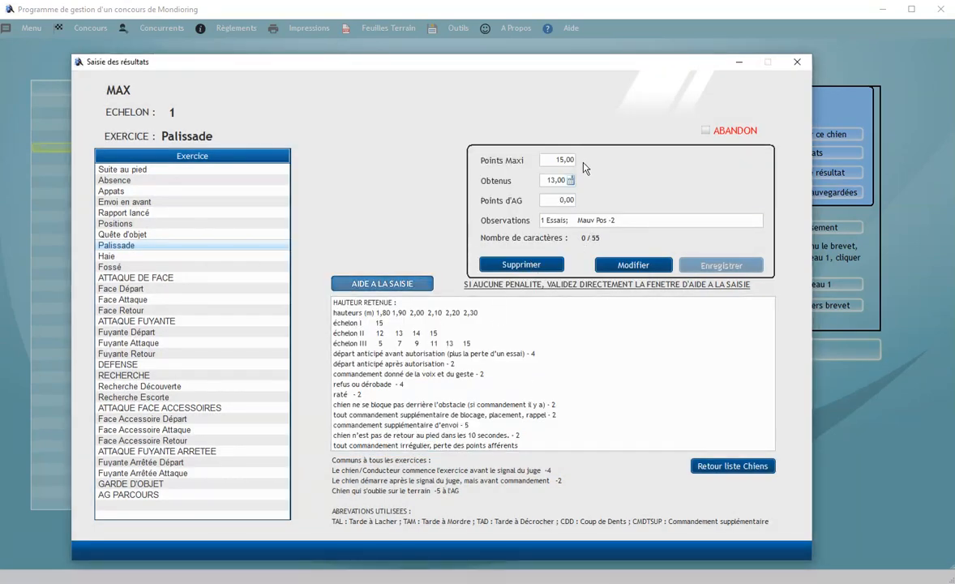
In the entry assistant for MAX's Attaque de face, enter 2 seconds of "non en prise" in the attack section.
left_click(155, 280)
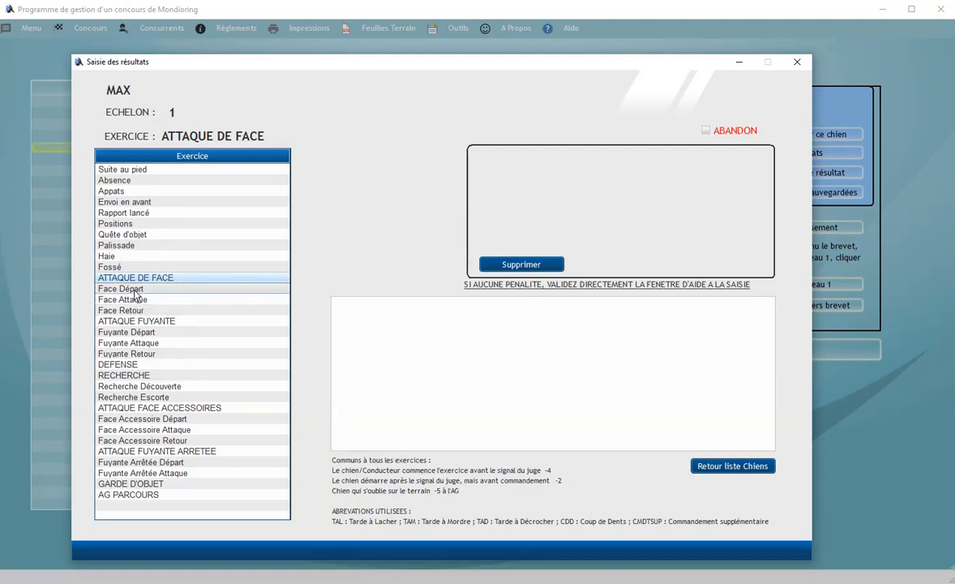
left_click(137, 290)
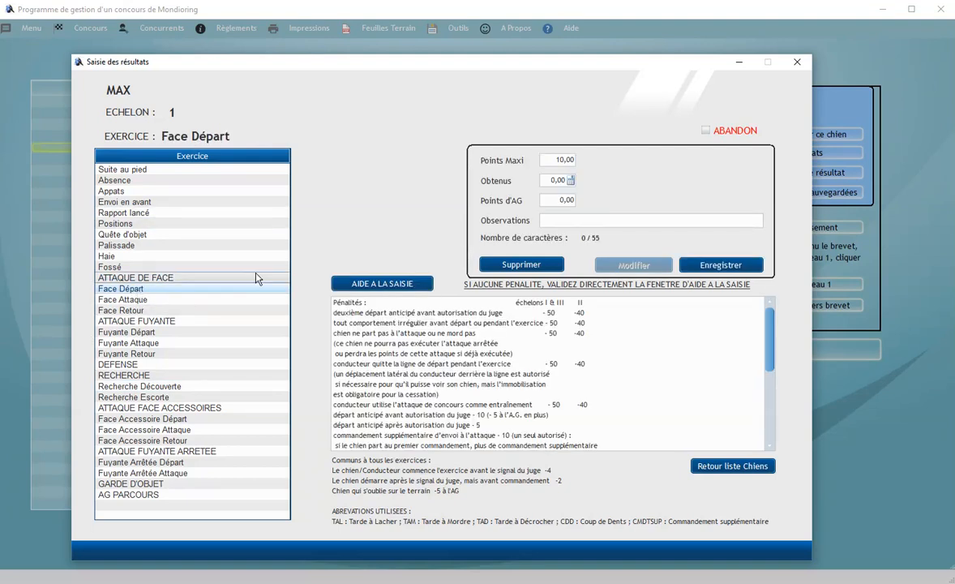
left_click(382, 283)
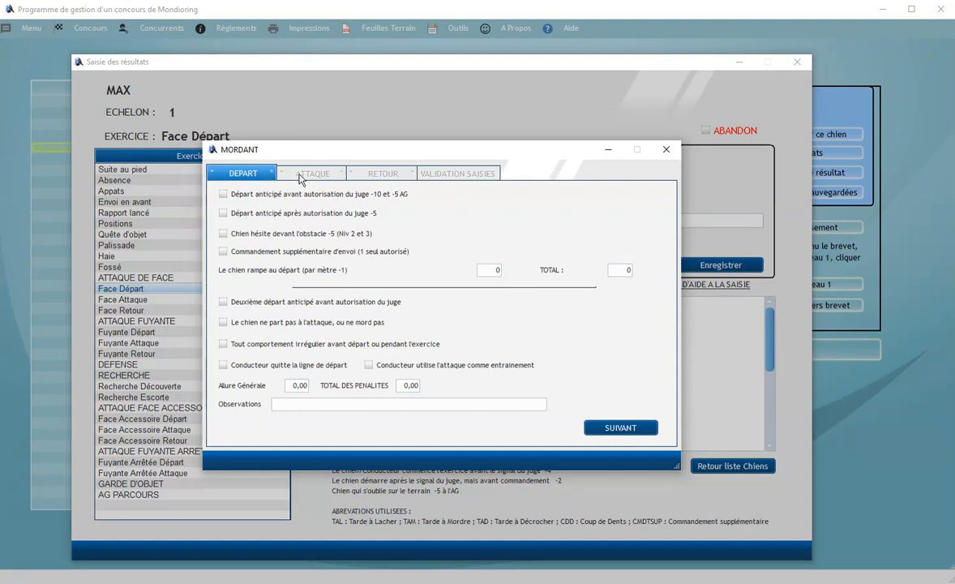
left_click(612, 428)
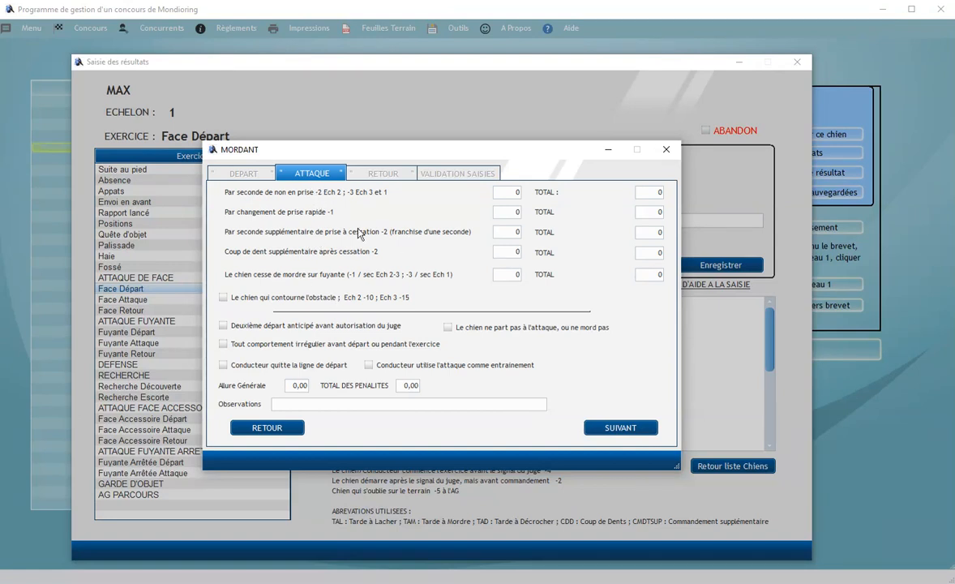
left_click(508, 192)
type("2")
left_click(621, 428)
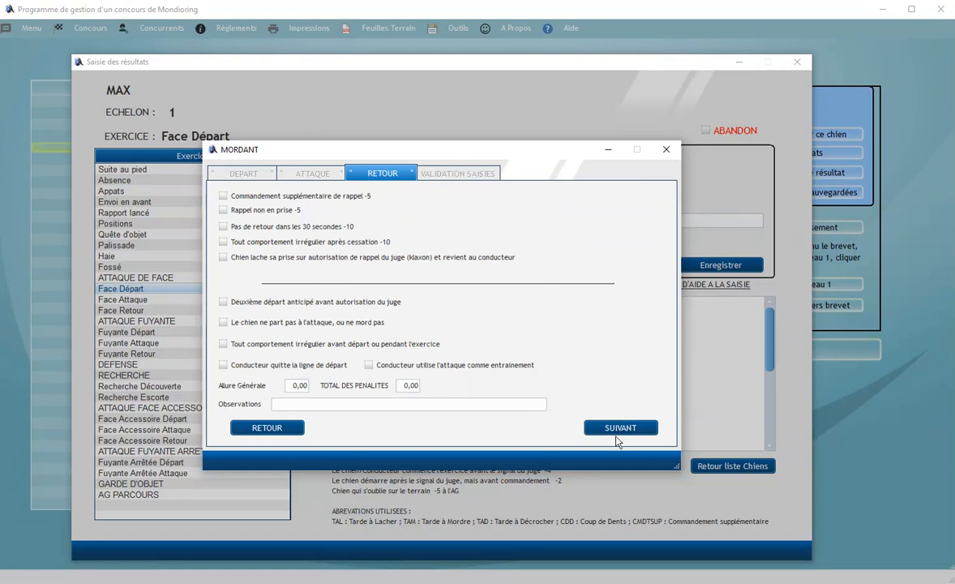
Validate the départ, attaque and retour points of MAX's Attaque de face and leave the entry assistant.
left_click(616, 429)
left_click(329, 268)
left_click(334, 294)
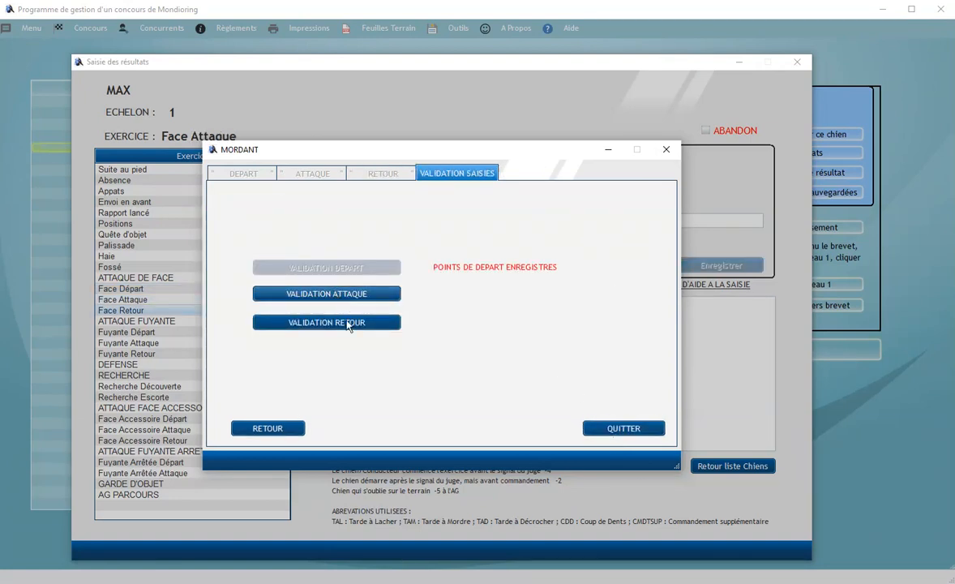
left_click(345, 323)
left_click(611, 430)
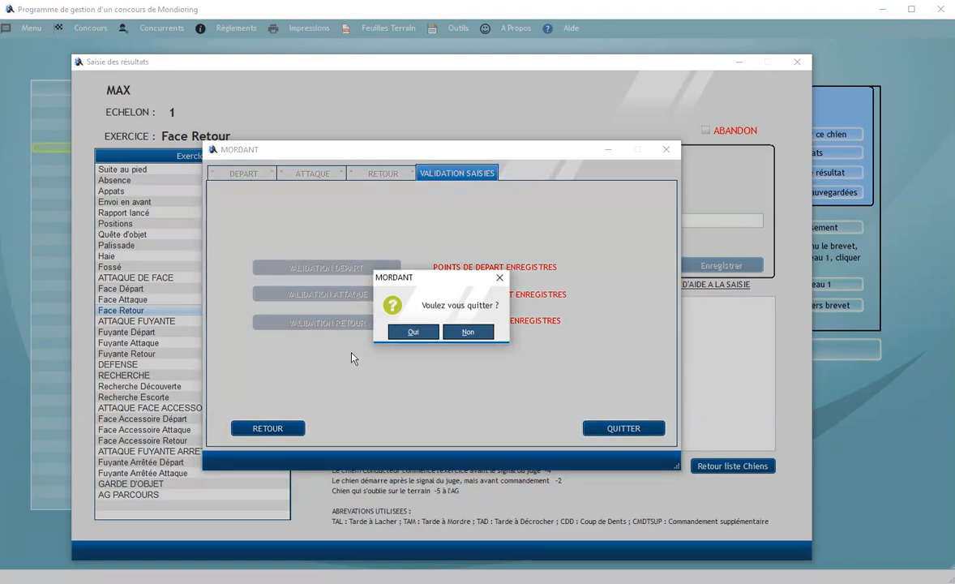
left_click(399, 334)
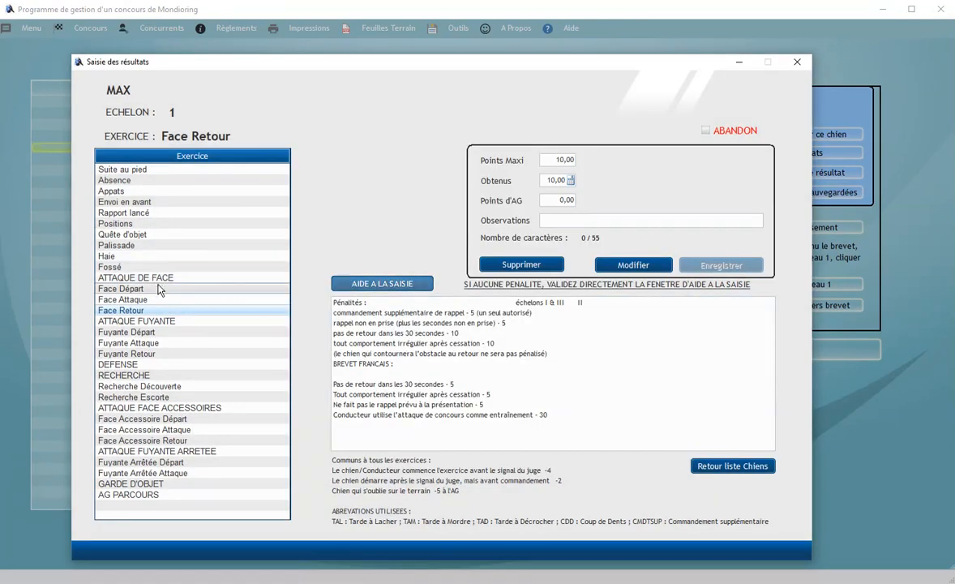
Review the points recorded for MAX's Face Départ, Face Attaque and Face Retour, and return to the dog list.
left_click(245, 290)
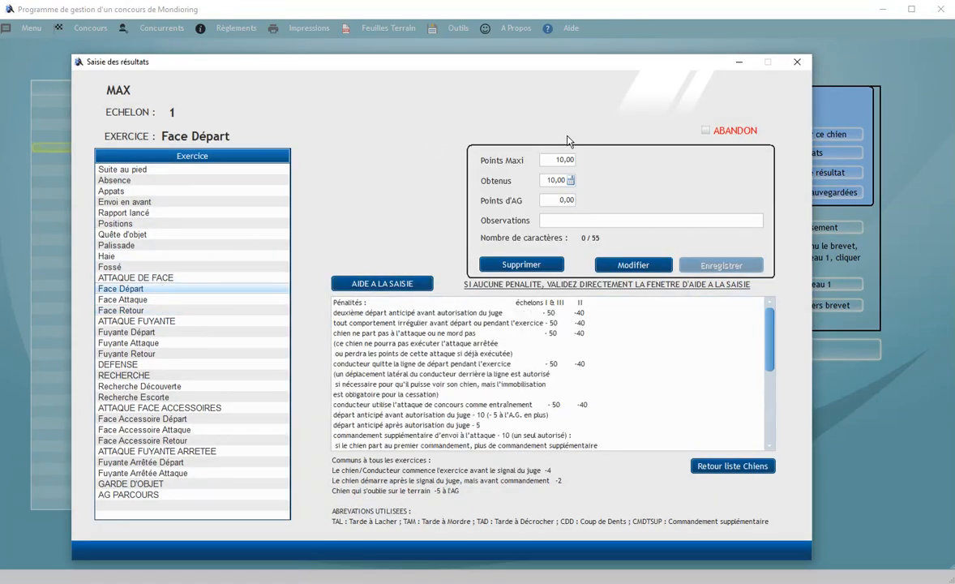
left_click(156, 301)
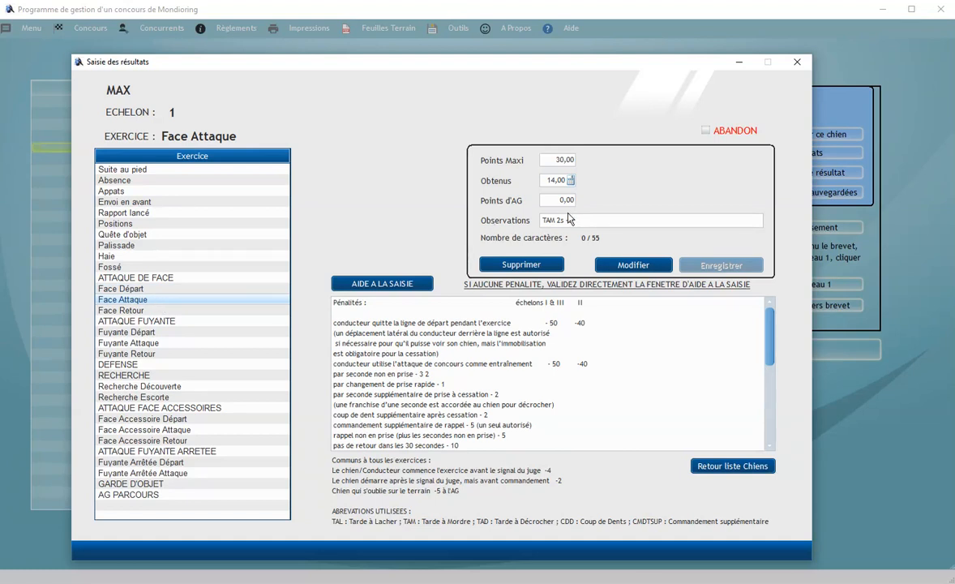
left_click(185, 310)
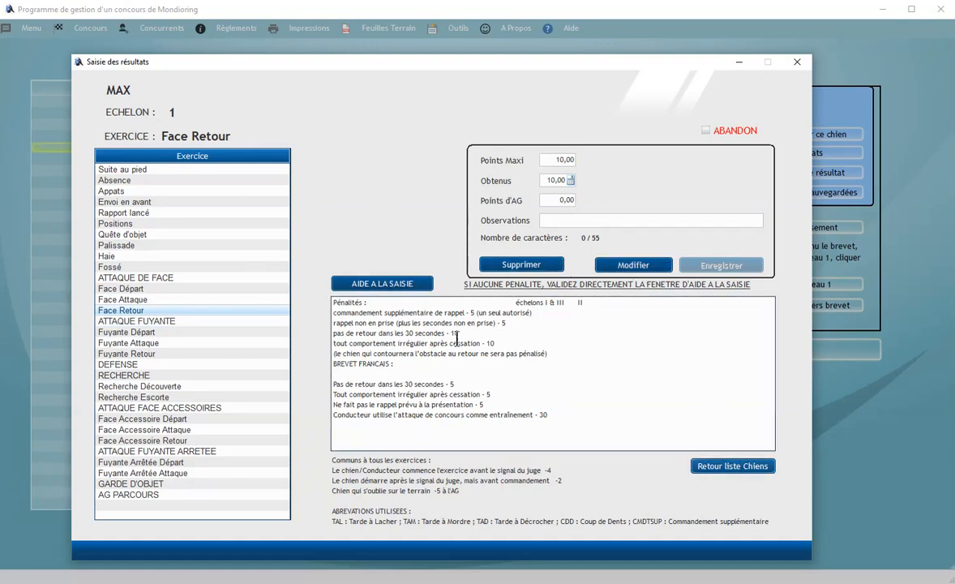
left_click(699, 466)
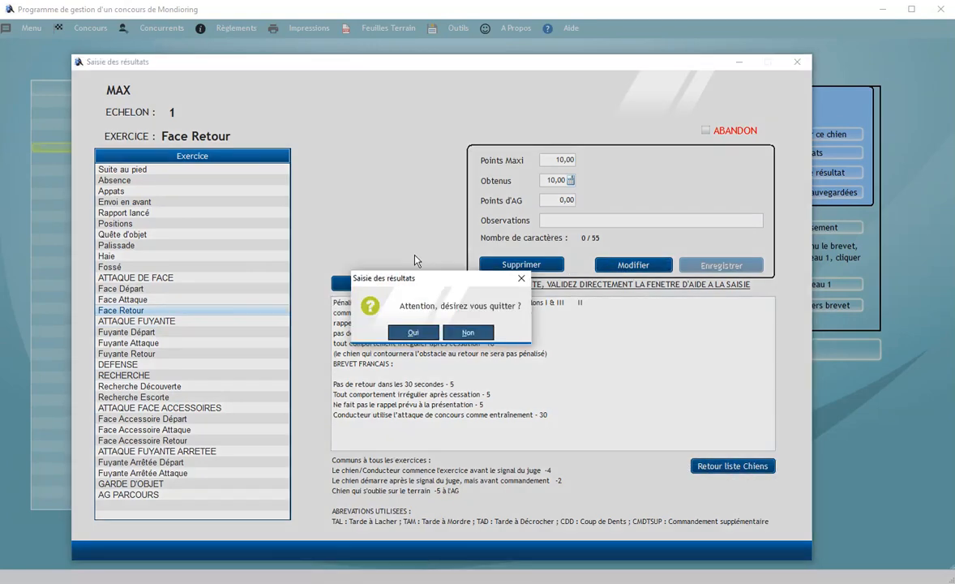
left_click(416, 333)
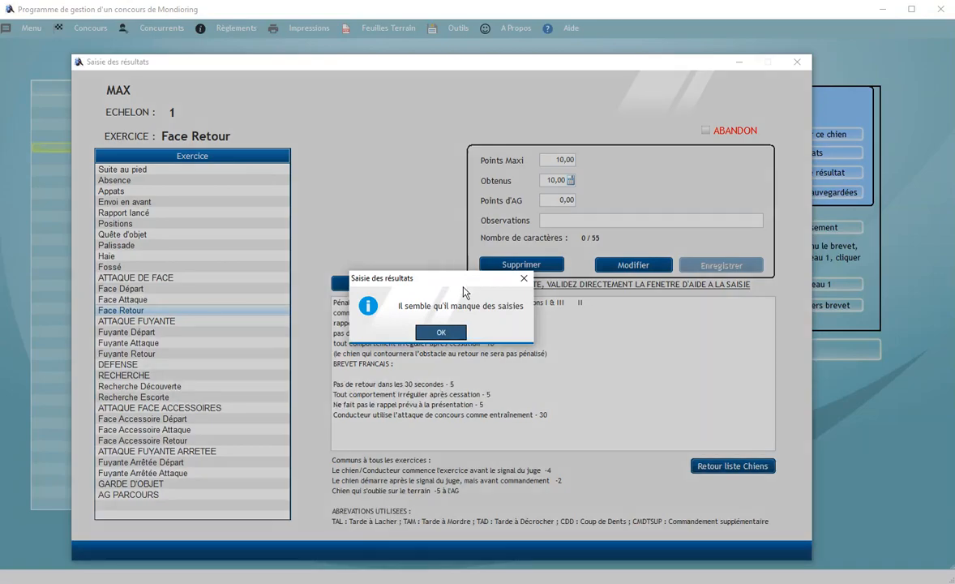
left_click(439, 333)
left_click(441, 333)
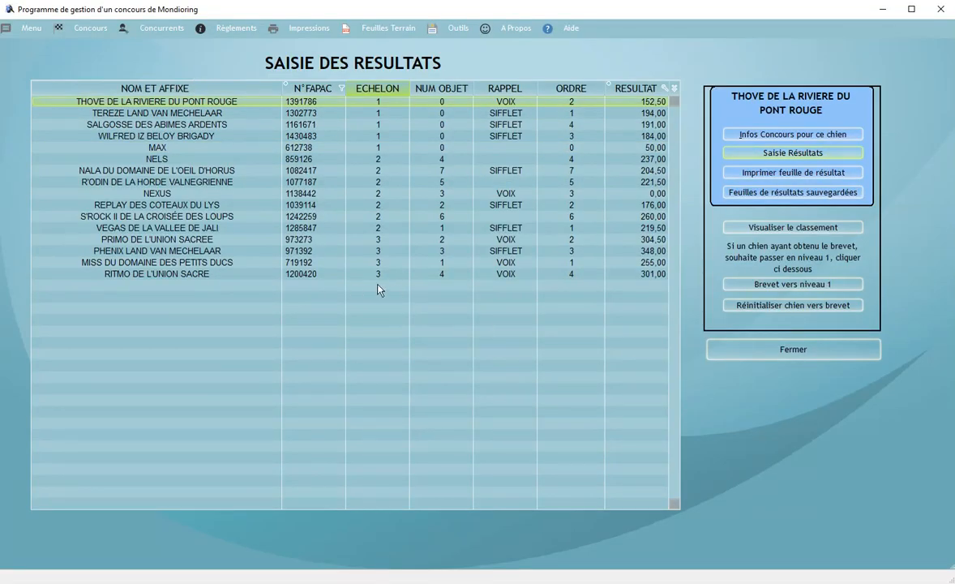
Open the entry assistant for RITMO DE L'UNION SACRE's Fuyante Arrêtée and calculate the maximum points of the arrêtée, without penalties.
left_click(164, 274)
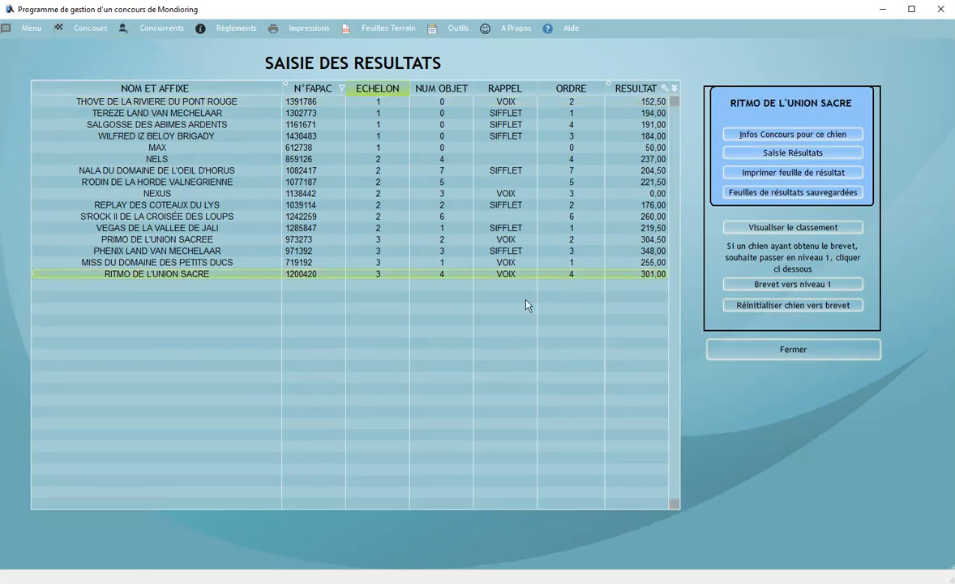
left_click(756, 154)
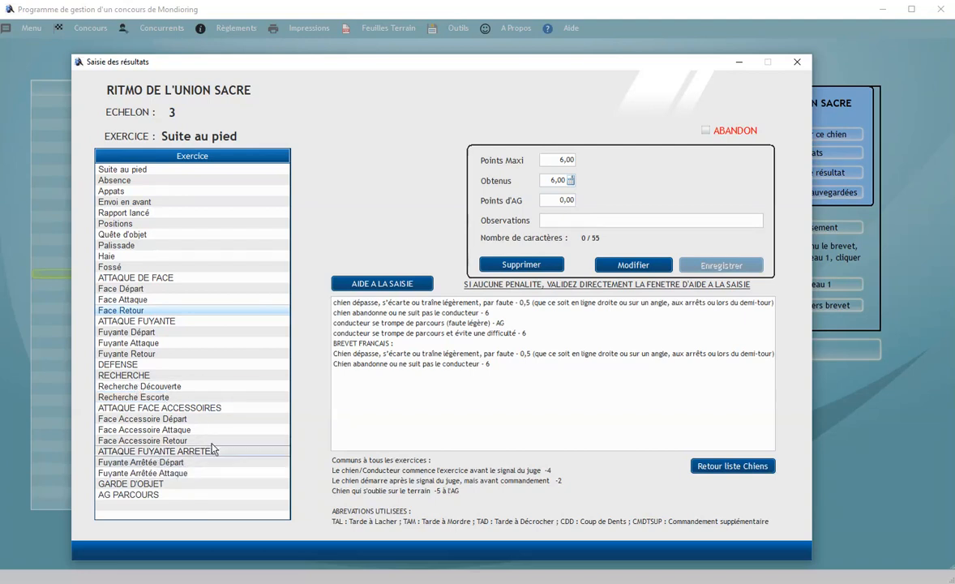
left_click(183, 453)
left_click(184, 462)
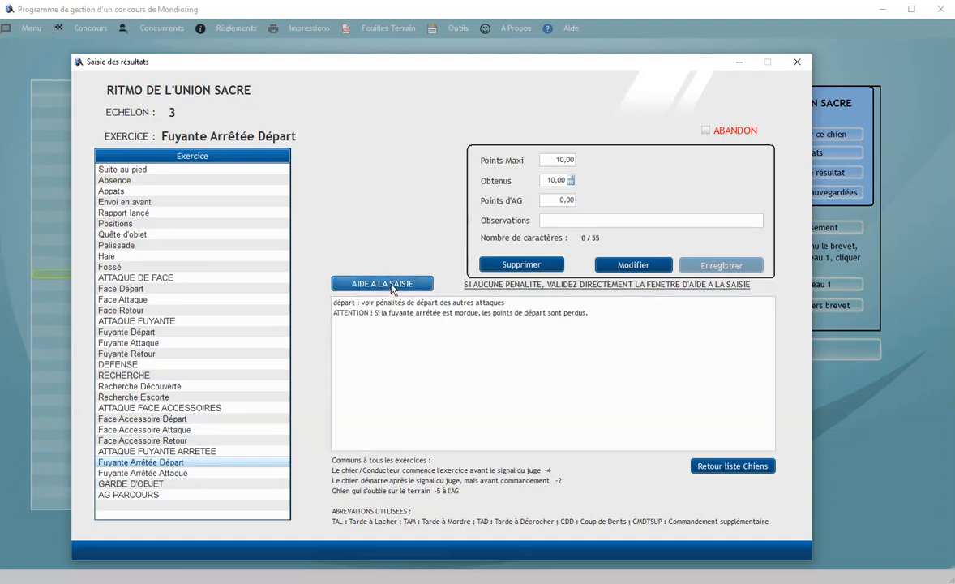
left_click(363, 283)
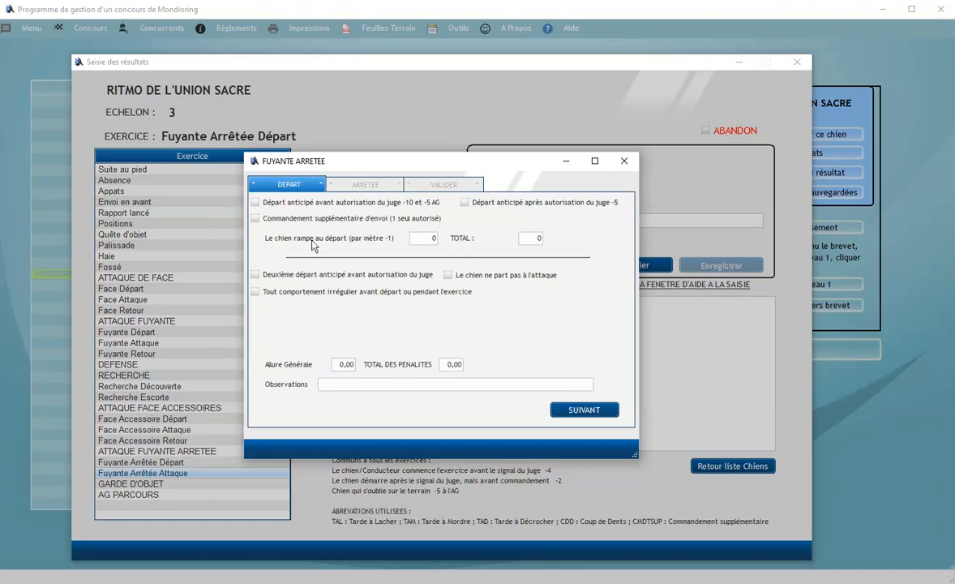
left_click(583, 412)
left_click(438, 206)
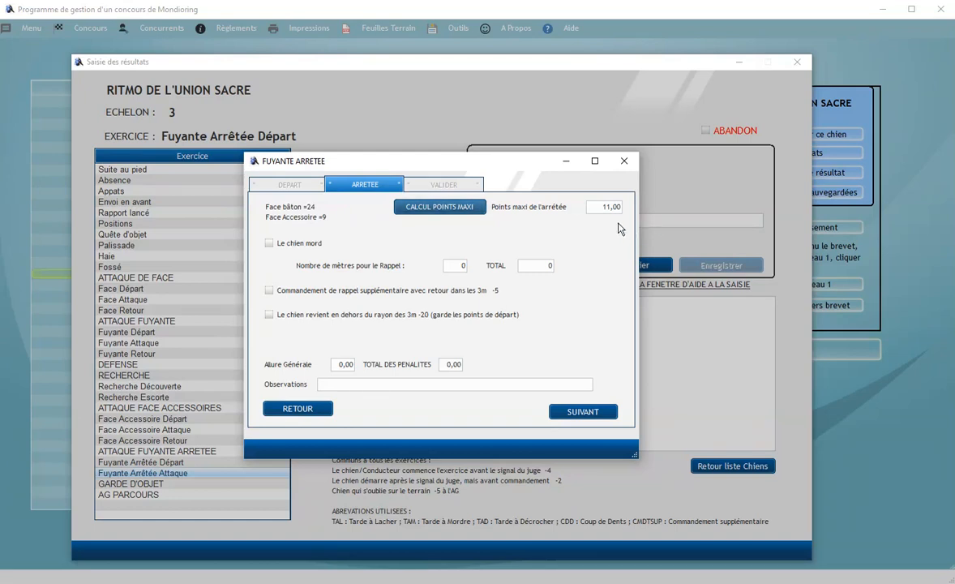
left_click(580, 412)
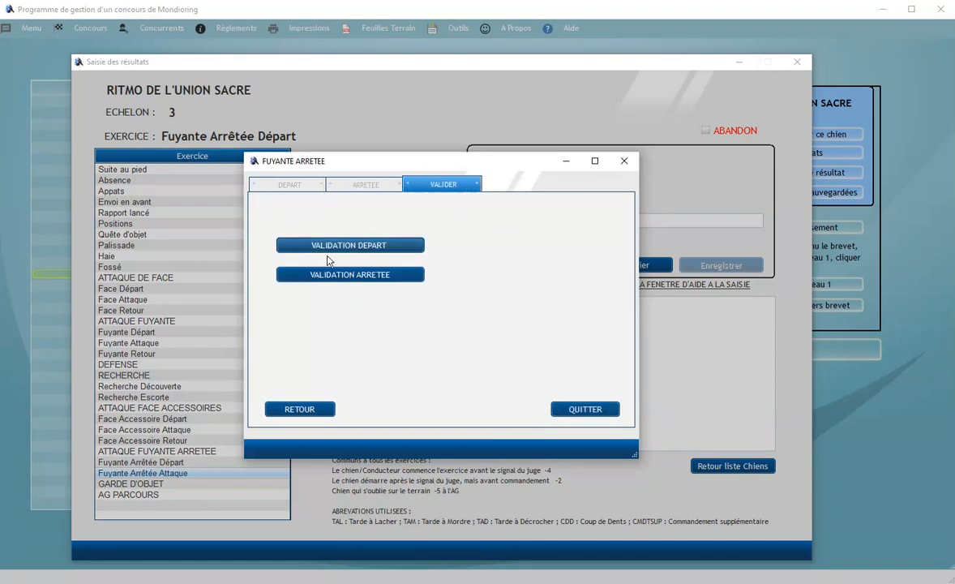
Validate the départ and arrêtée points of RITMO DE L'UNION SACRE's Fuyante Arrêtée and leave the assistant.
left_click(374, 246)
left_click(350, 274)
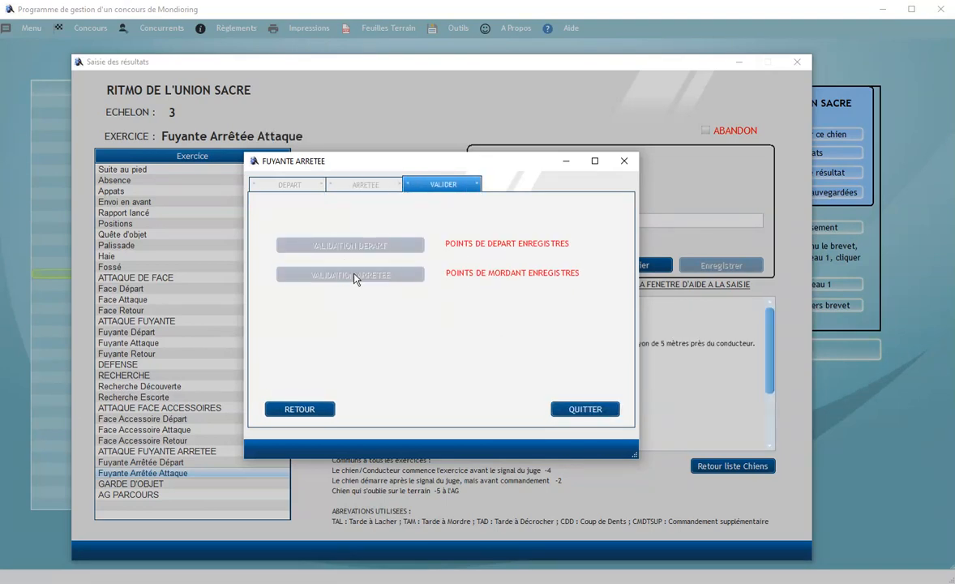
left_click(579, 409)
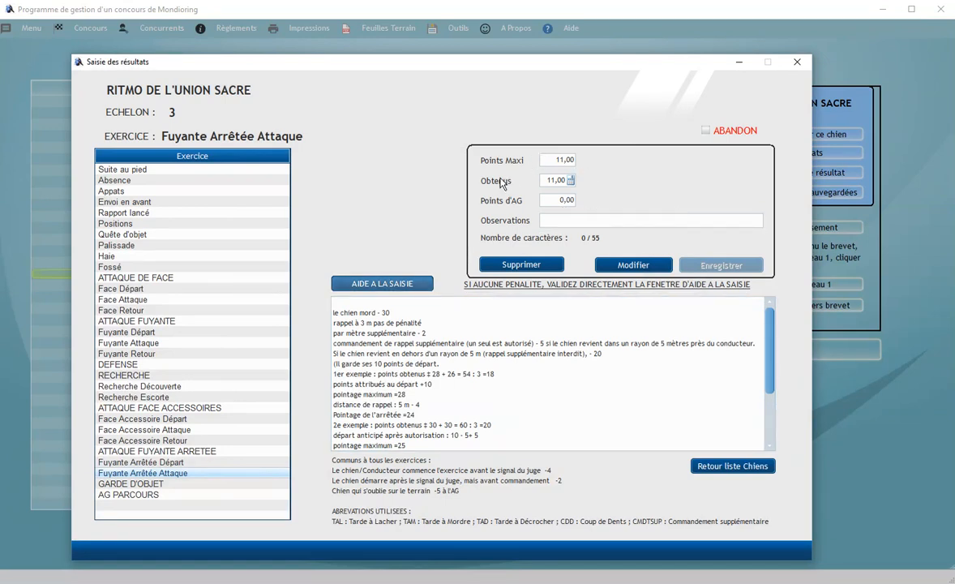
Review RITMO DE L'UNION SACRE's Fuyante Arrêtée Départ, Fuyante Arrêtée Attaque and AG PARCOURS entries, and return to the dog list.
left_click(141, 462)
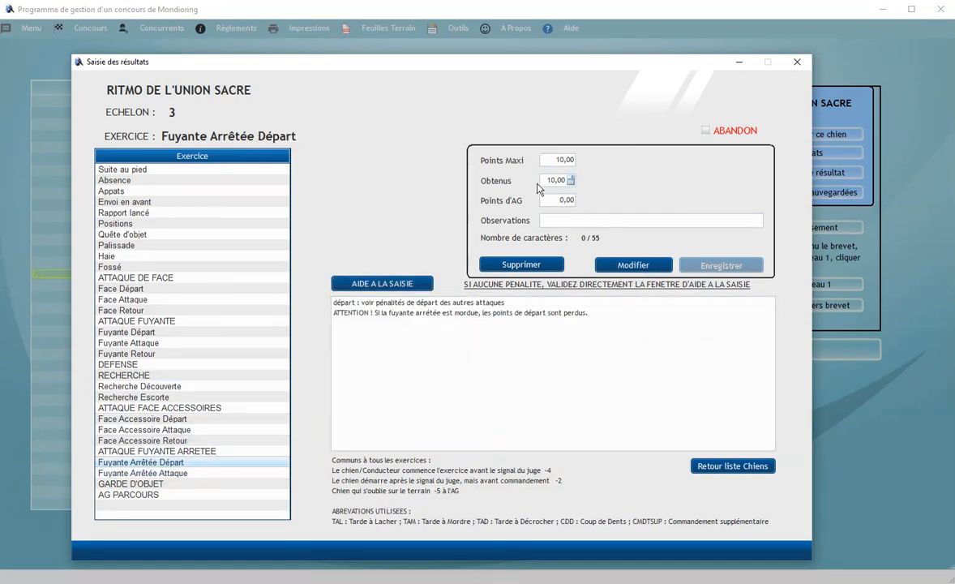
left_click(177, 474)
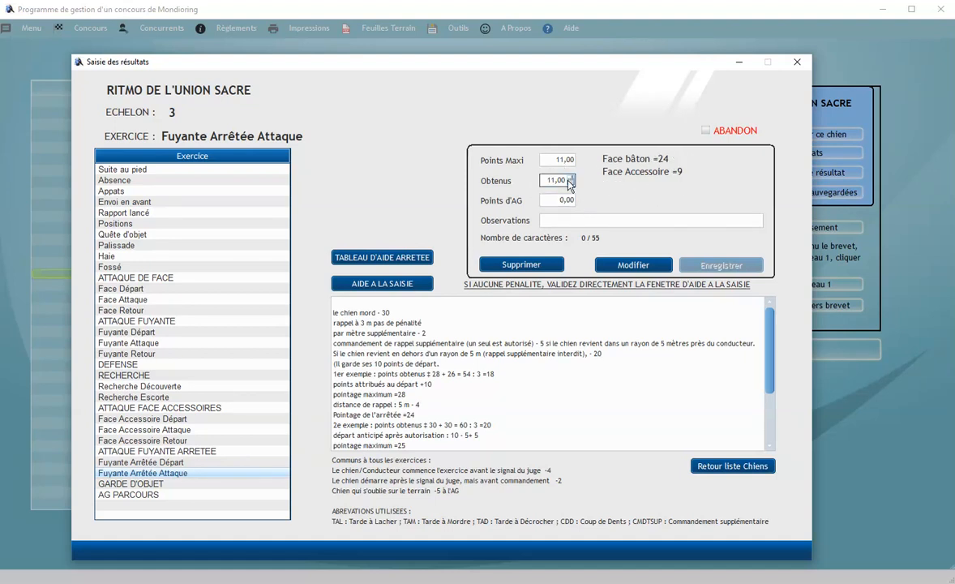
left_click(164, 496)
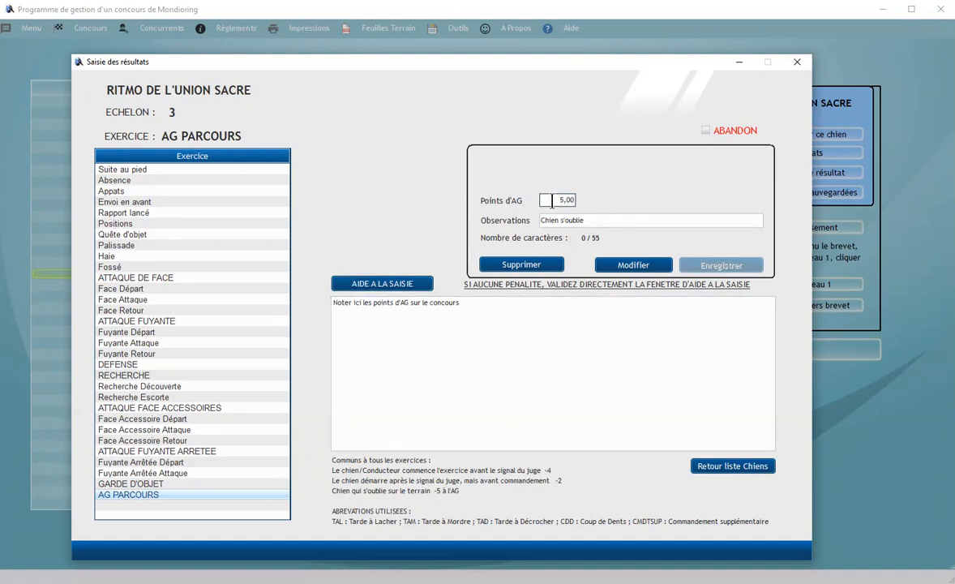
left_click(592, 219)
left_click(724, 468)
left_click(415, 332)
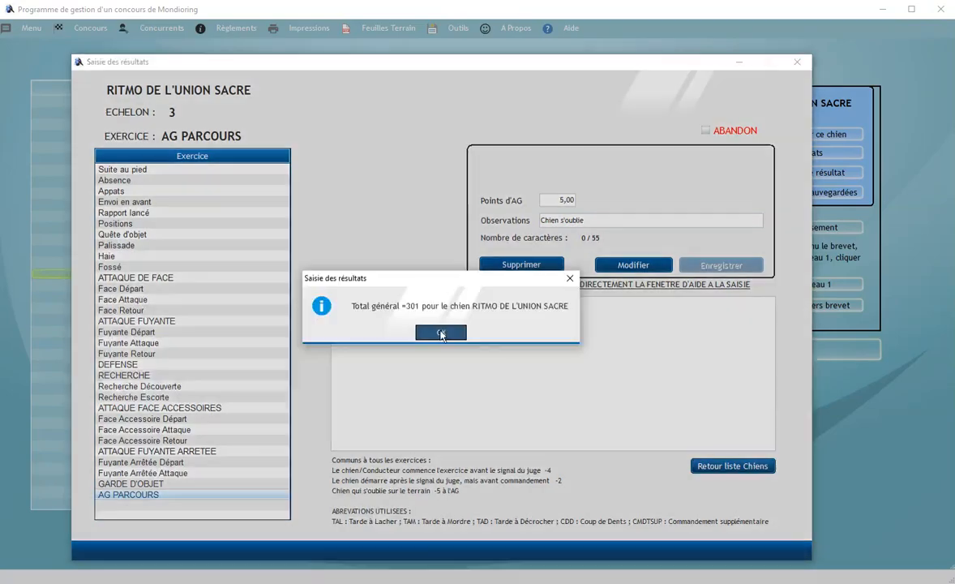
key("Return")
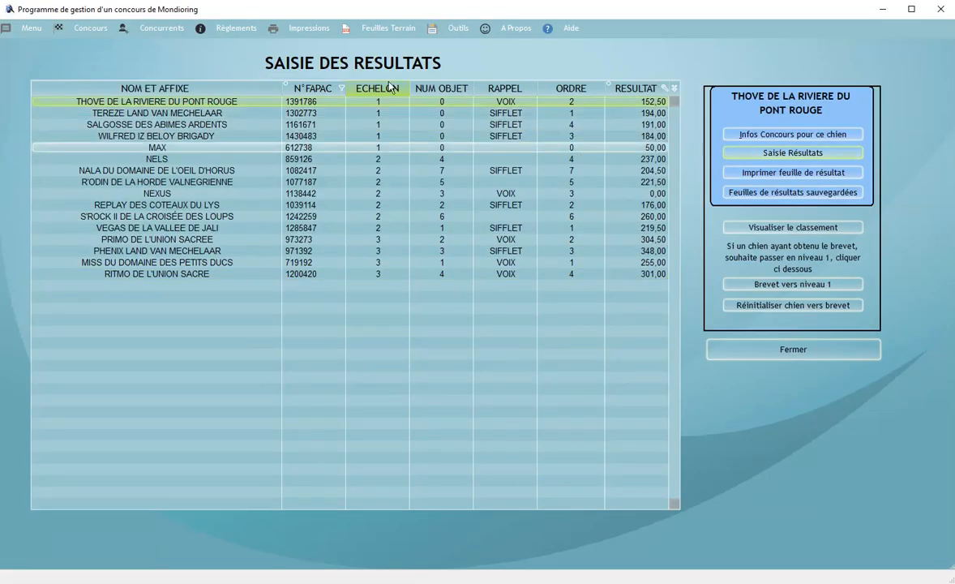
Preview the contest's veterinary list and dentition report, closing each without printing.
left_click(157, 28)
mouse_move(251, 28)
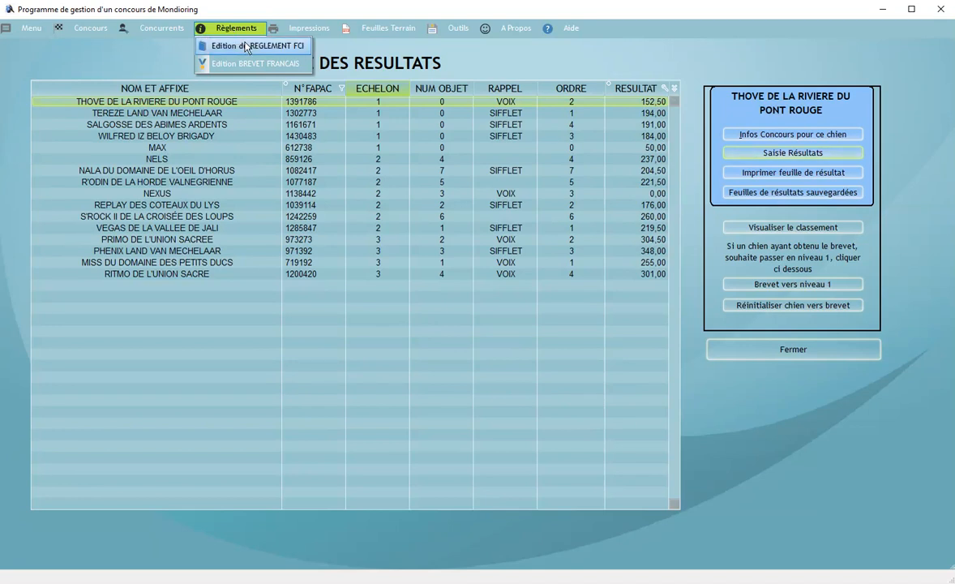
mouse_move(305, 29)
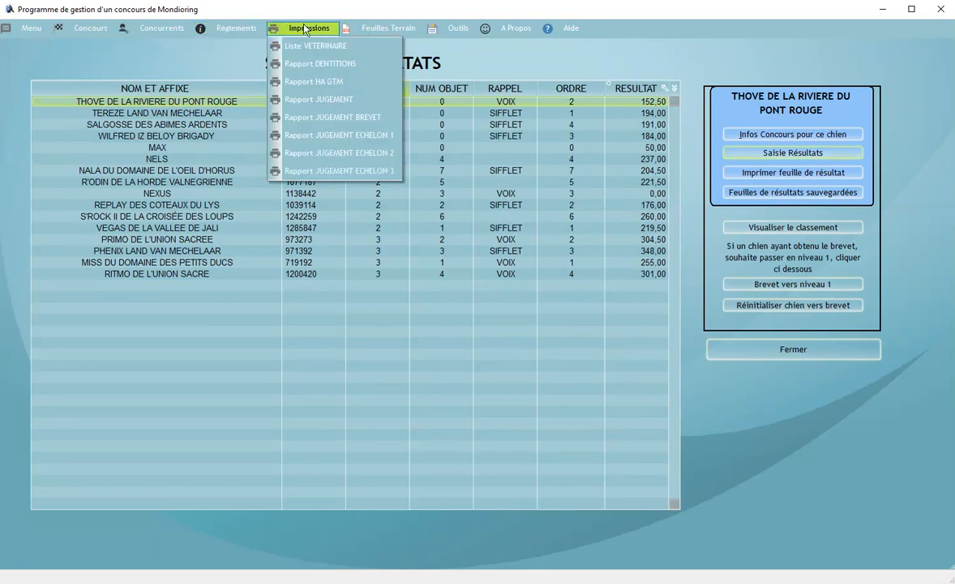
left_click(320, 46)
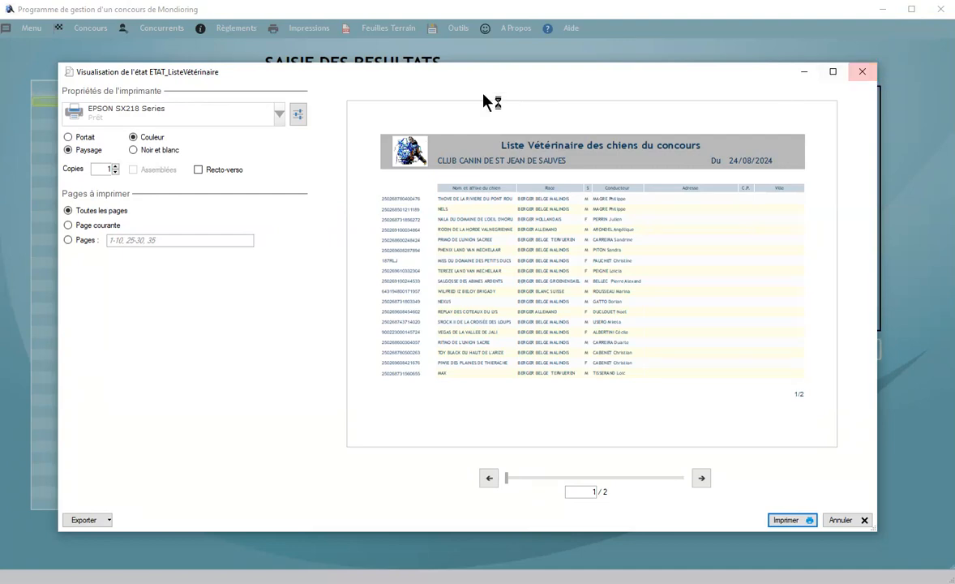
left_click(861, 72)
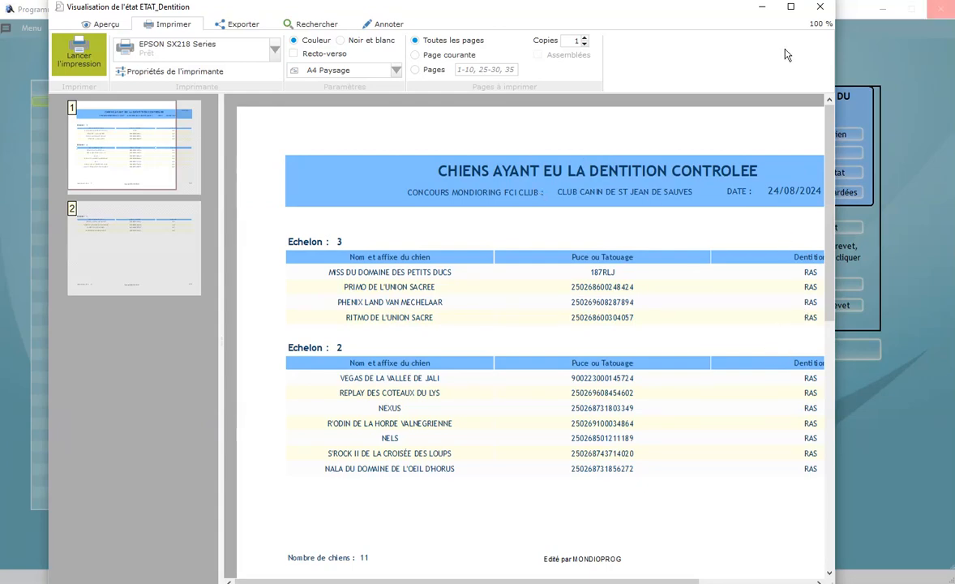
left_click(820, 6)
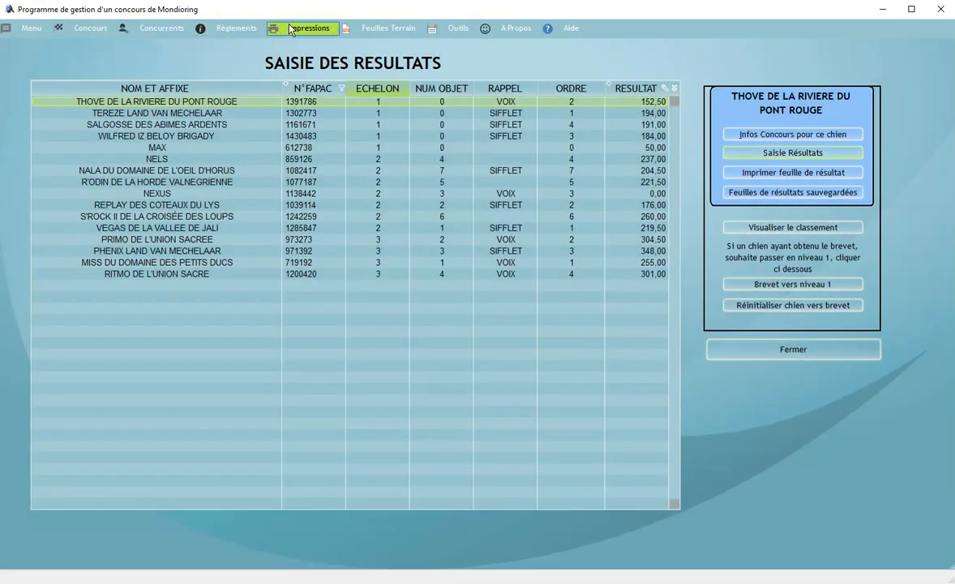
Preview the HA GTM report for a selected homme assistant and close it without printing.
left_click(280, 28)
left_click(325, 83)
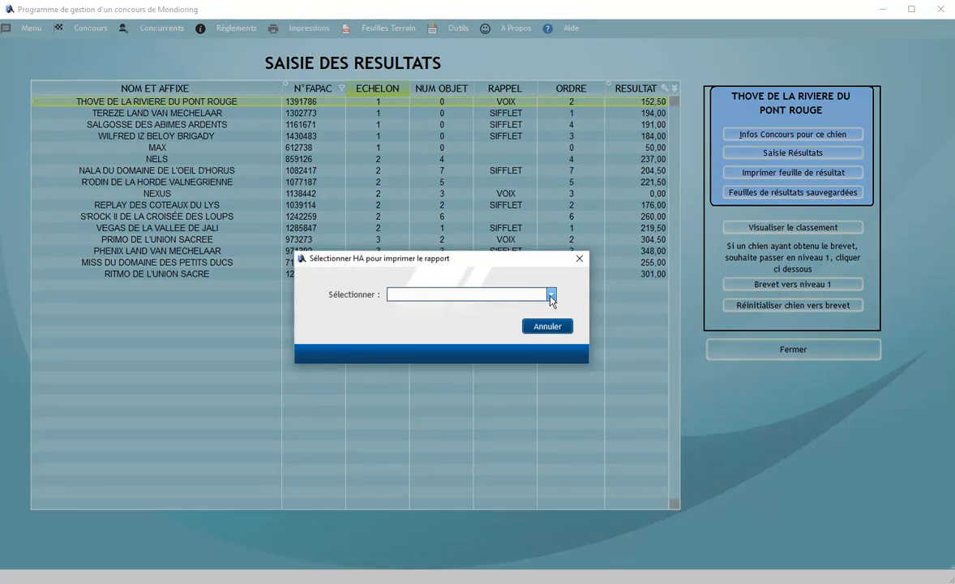
left_click(551, 294)
left_click(487, 306)
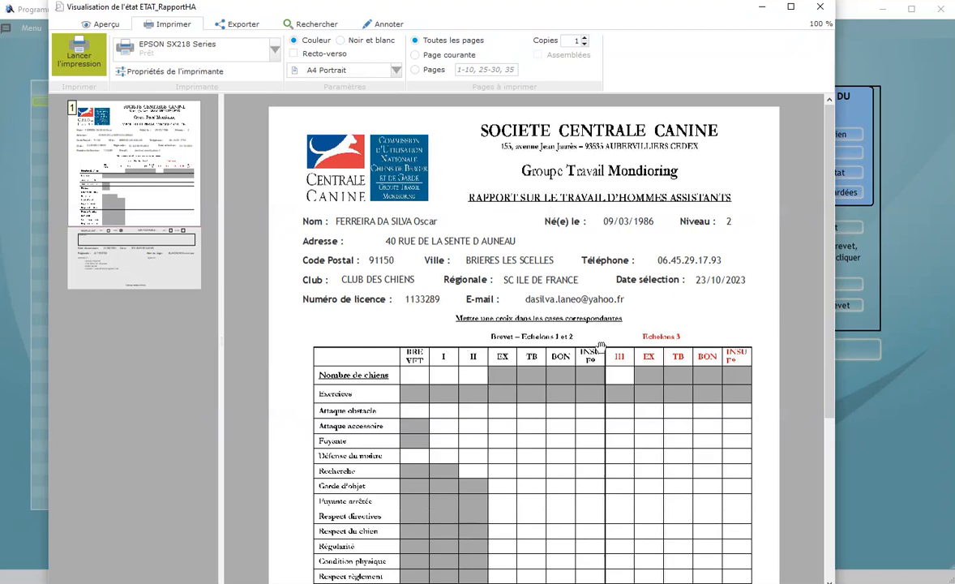
left_click(820, 6)
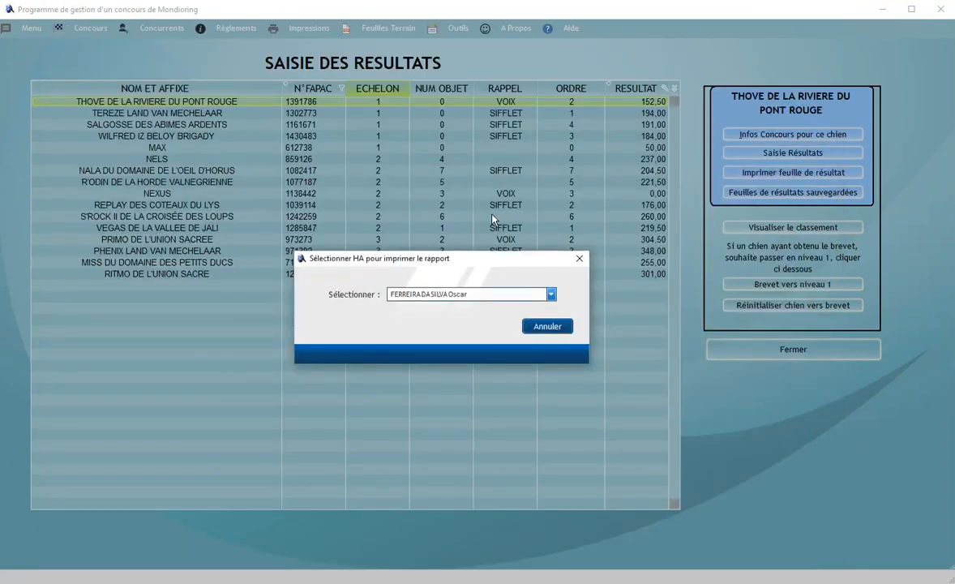
Dismiss the homme assistant selection, then preview the contest's general judgement report and close it without printing.
left_click(548, 326)
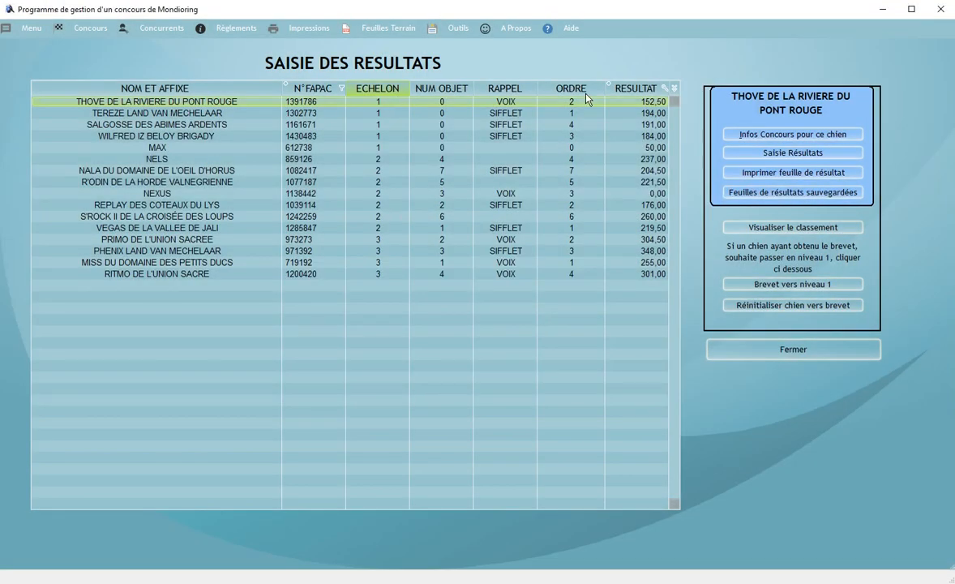
left_click(308, 27)
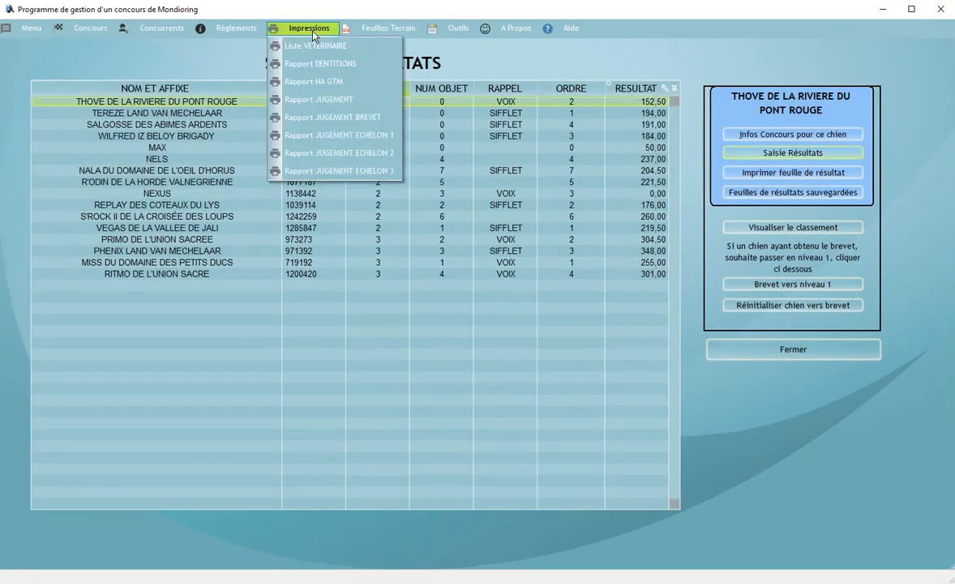
left_click(328, 99)
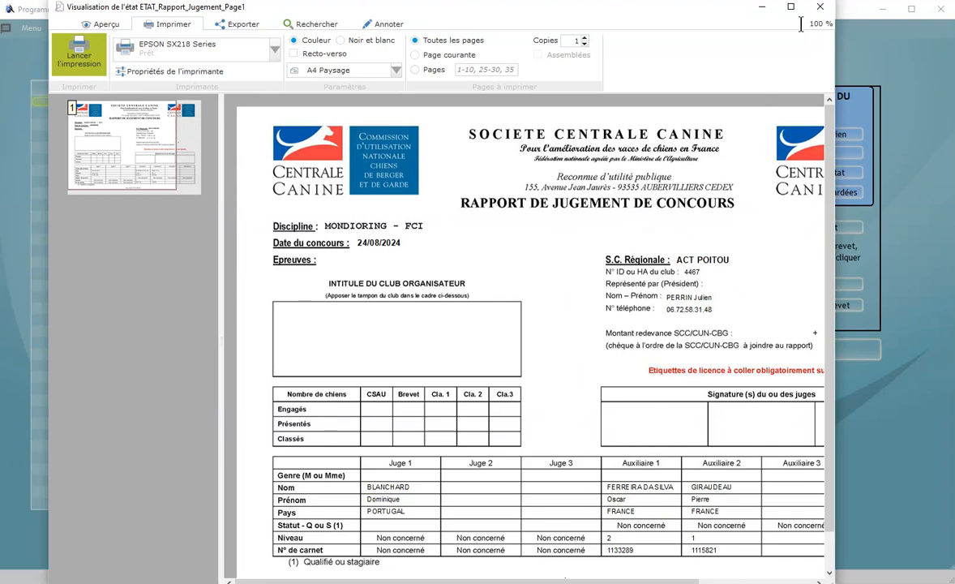
left_click(761, 6)
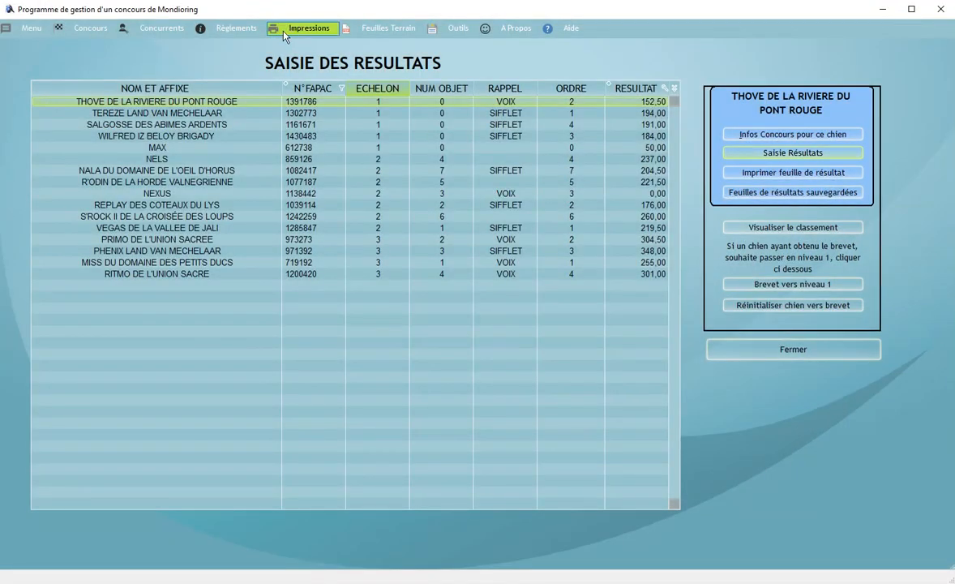
Request the brevet judgement report, then preview the échelon 1 judgement report and close it without printing.
left_click(285, 29)
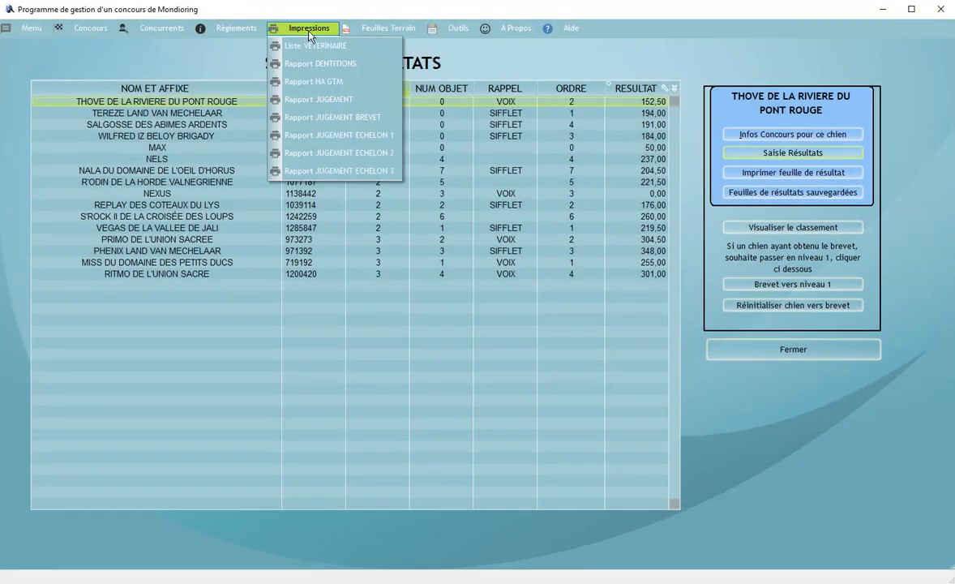
left_click(348, 119)
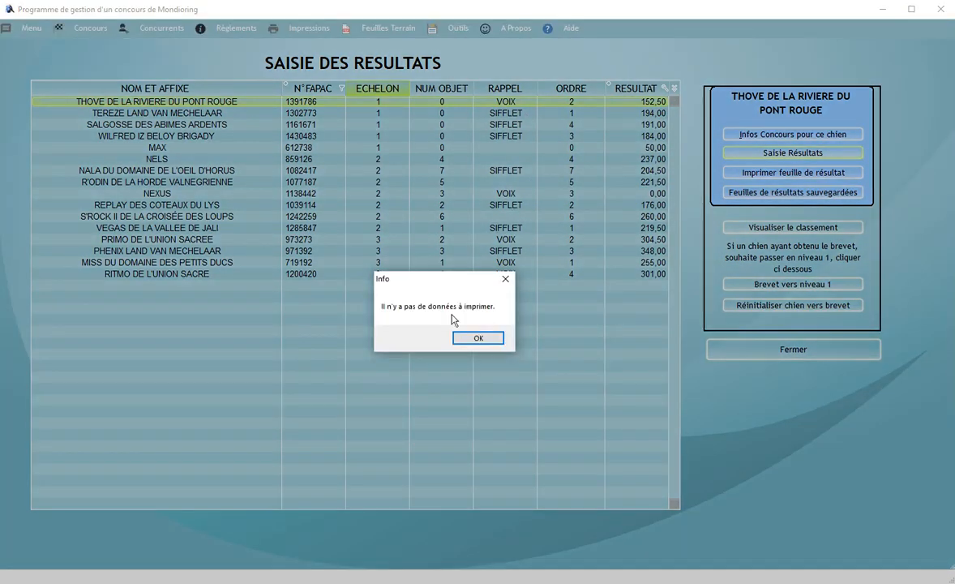
left_click(483, 339)
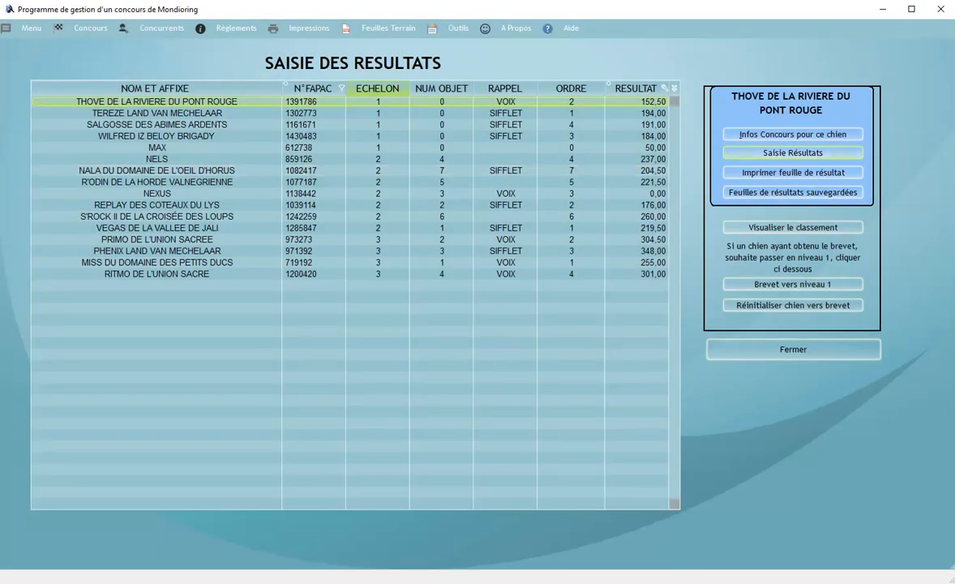
left_click(374, 31)
mouse_move(304, 29)
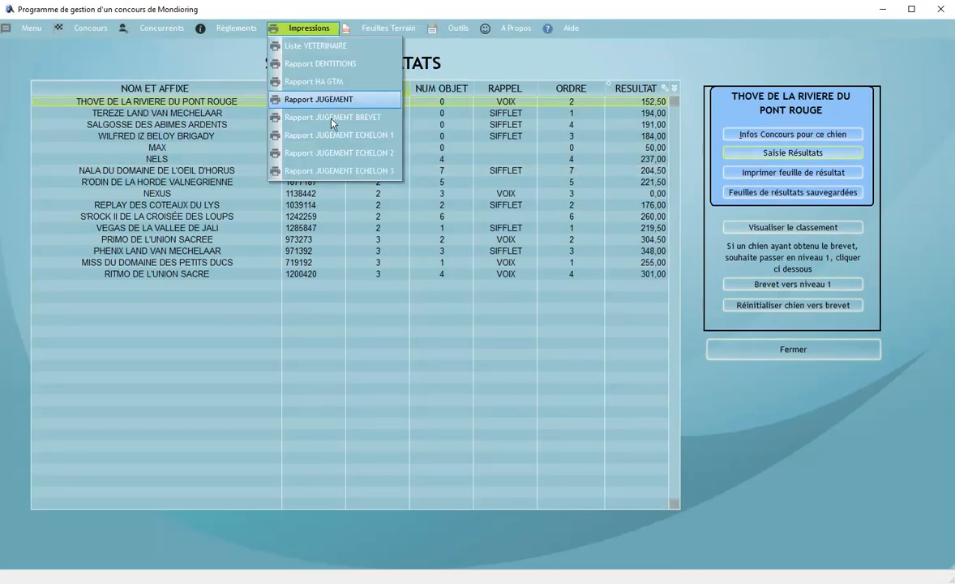
left_click(339, 142)
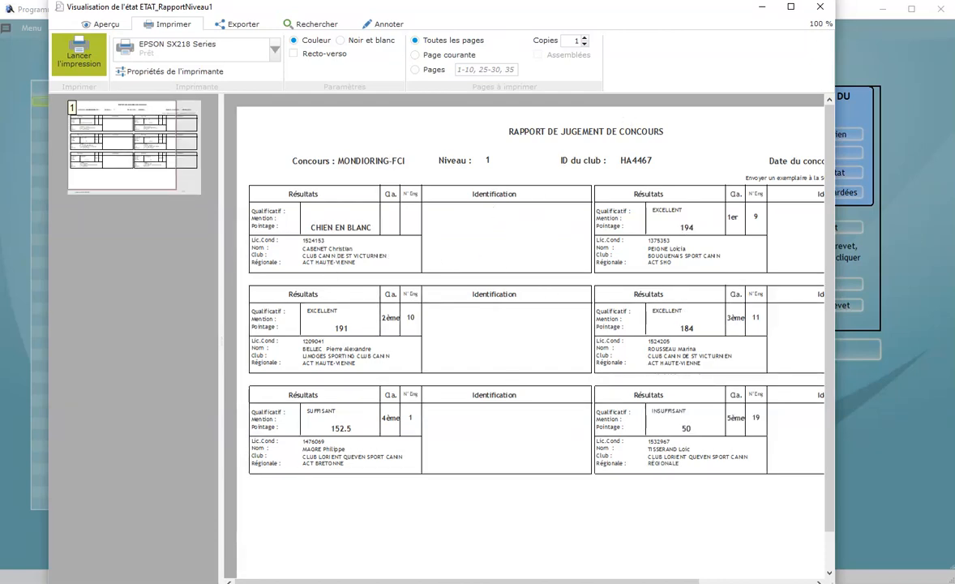
left_click(819, 6)
Look through the first pages of the Récapitulatif des PENALITES document and close it.
left_click(308, 26)
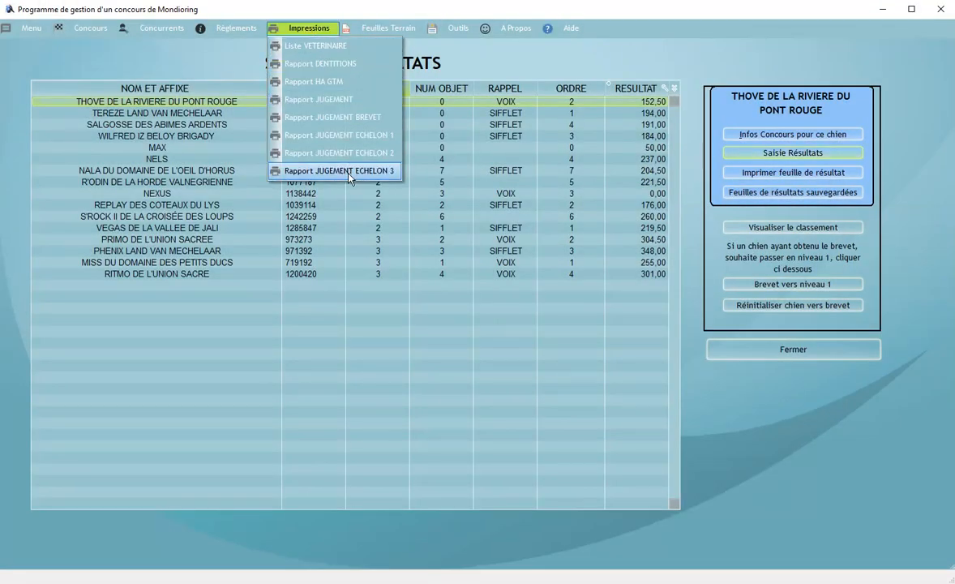
mouse_move(382, 30)
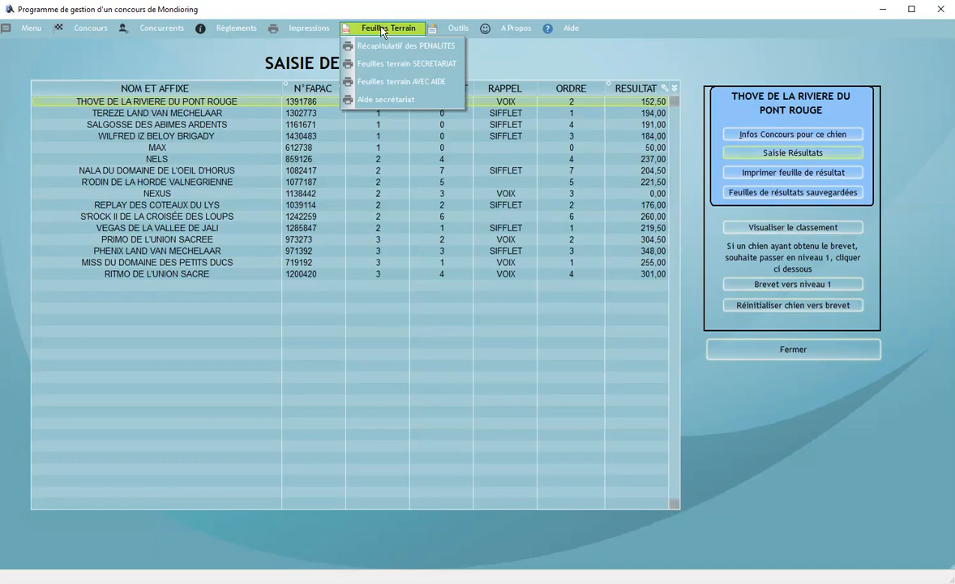
left_click(392, 47)
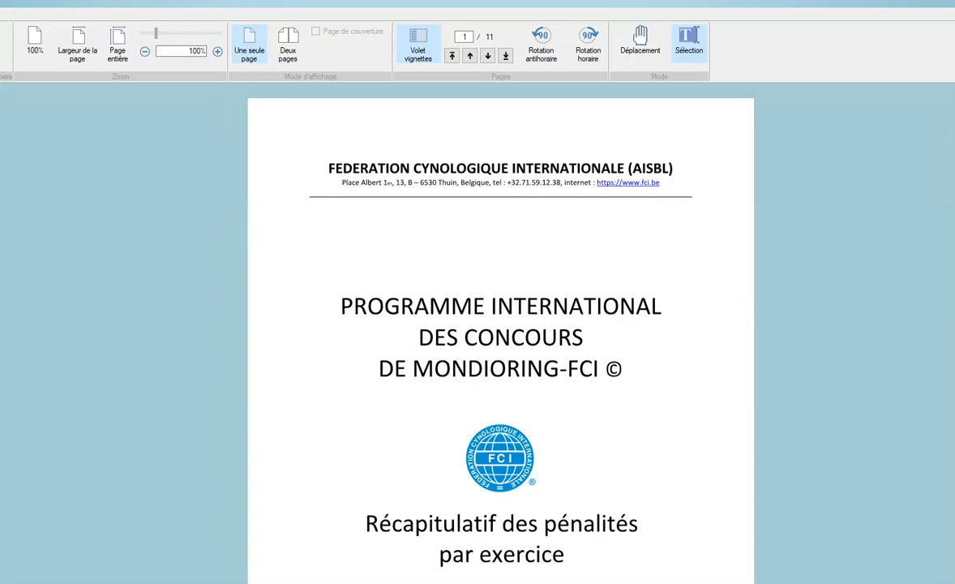
key("Page_Down")
key("Page_Down")
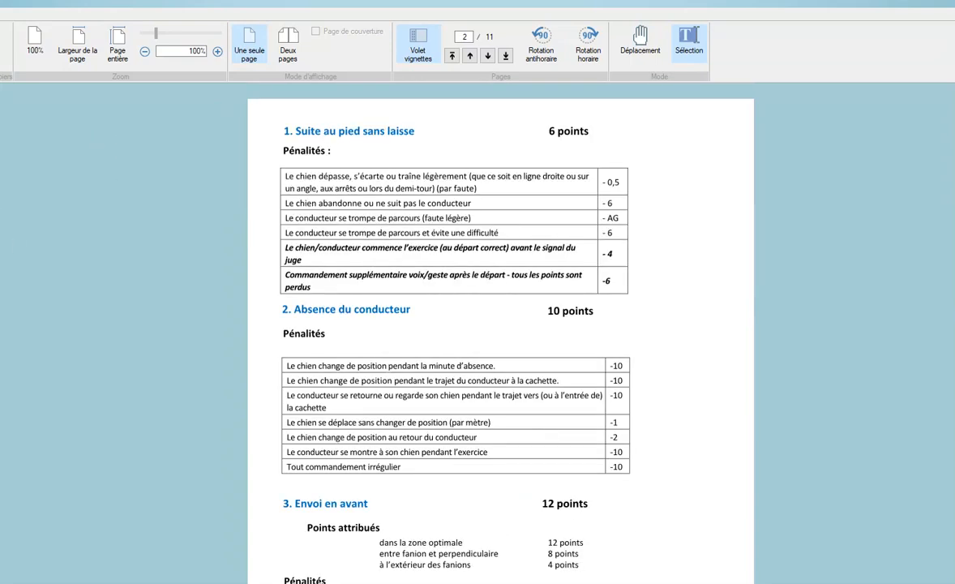
key("Page_Down")
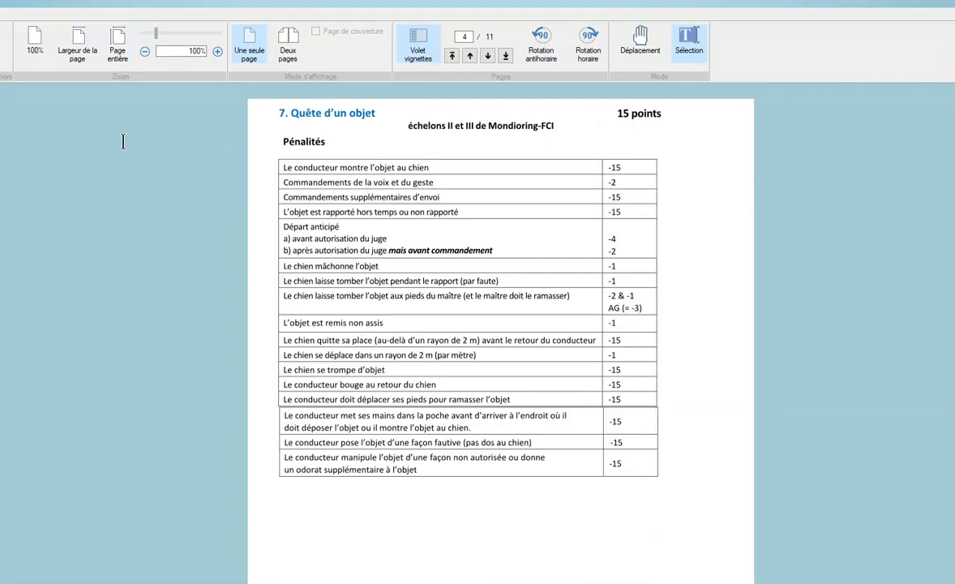
key("alt+F4")
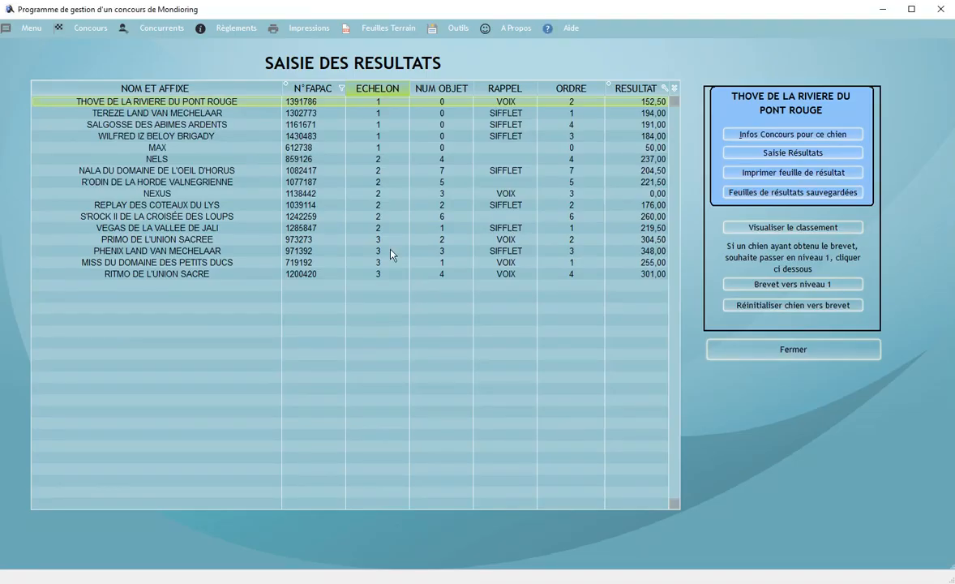
View the Feuilles terrain SECRETARIAT document, close it, and request the Feuilles terrain AVEC AIDE document.
left_click(381, 28)
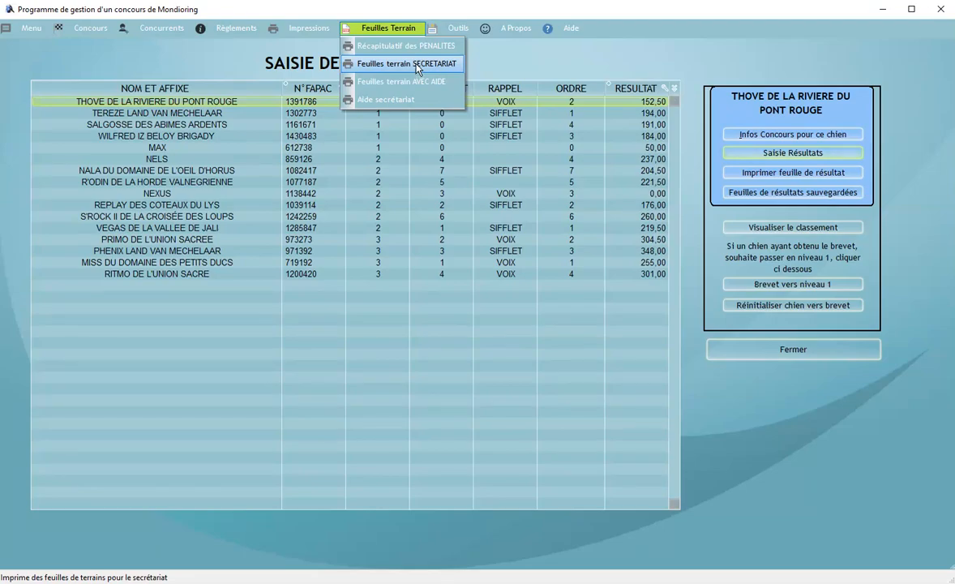
left_click(416, 64)
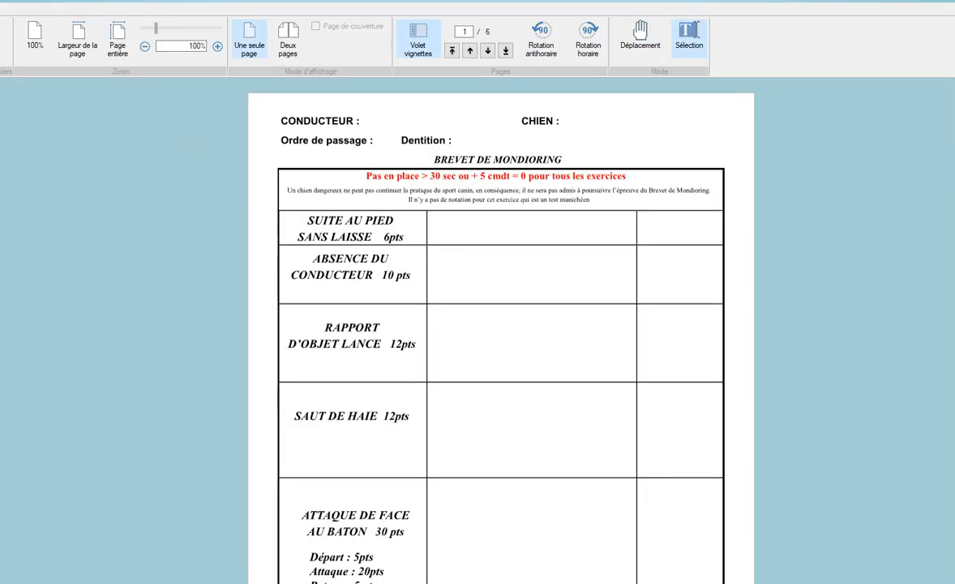
key("alt+F4")
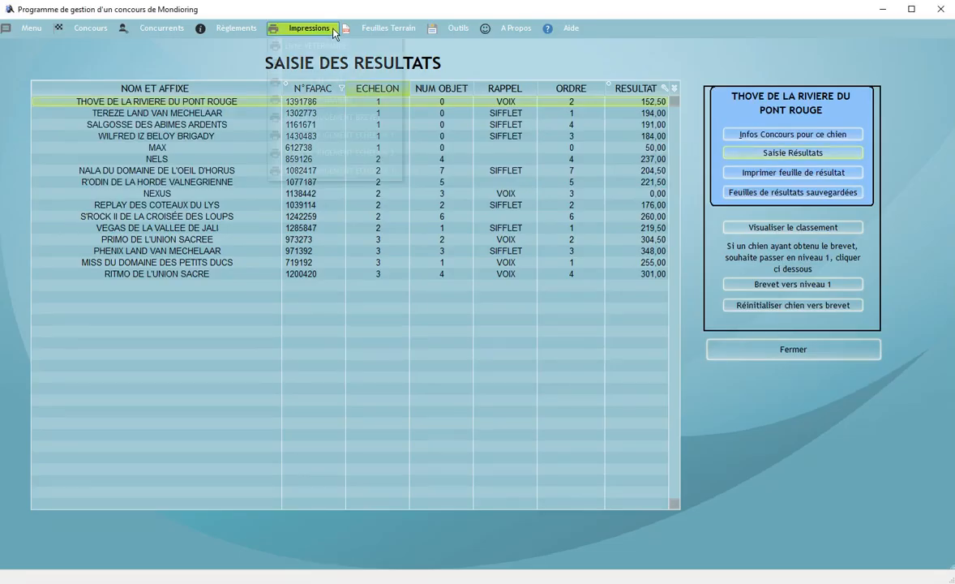
left_click(324, 28)
mouse_move(356, 24)
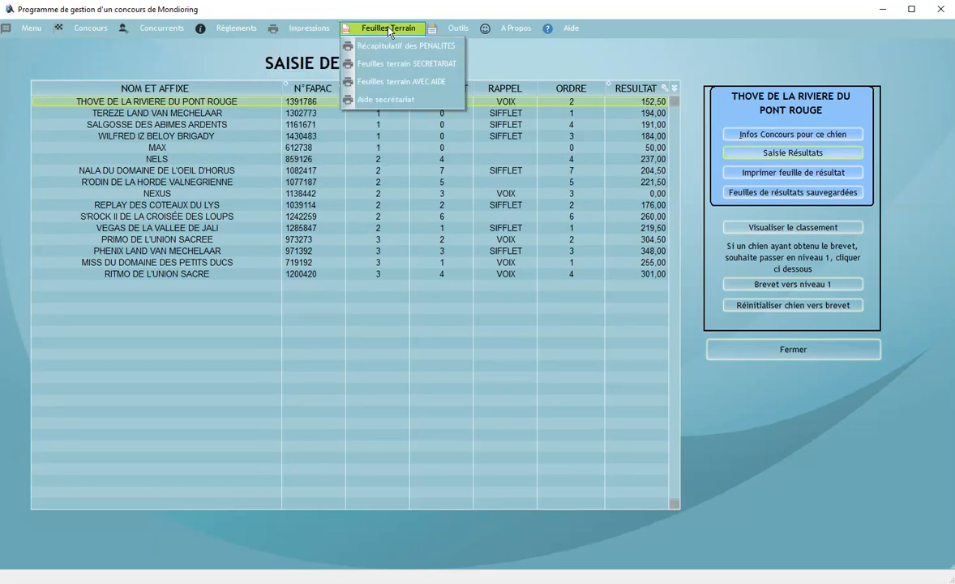
left_click(404, 81)
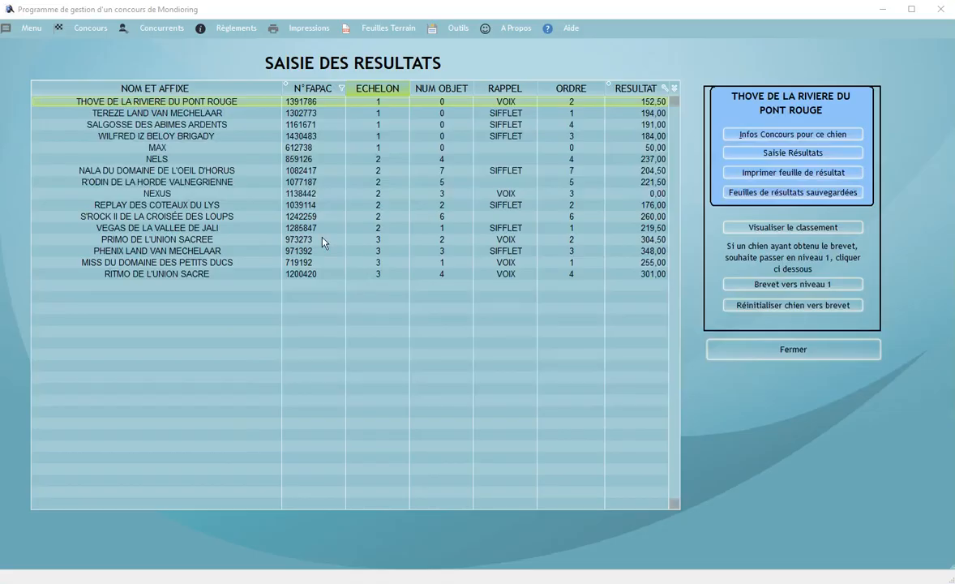
Preview the Aide secrétariat sheet listing dogs by échelon and return to the results list without printing.
left_click(381, 28)
left_click(386, 99)
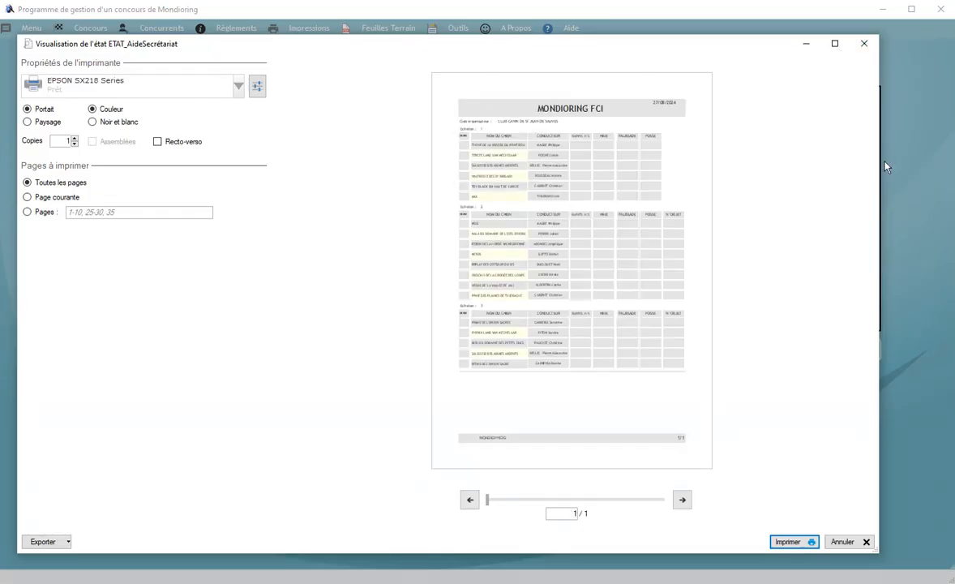
left_click(836, 45)
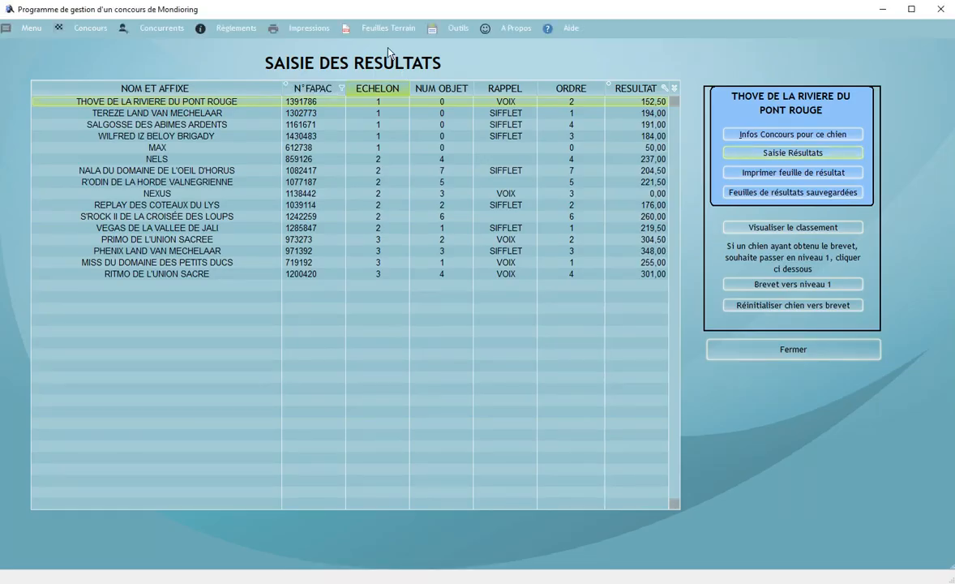
left_click(381, 28)
mouse_move(426, 27)
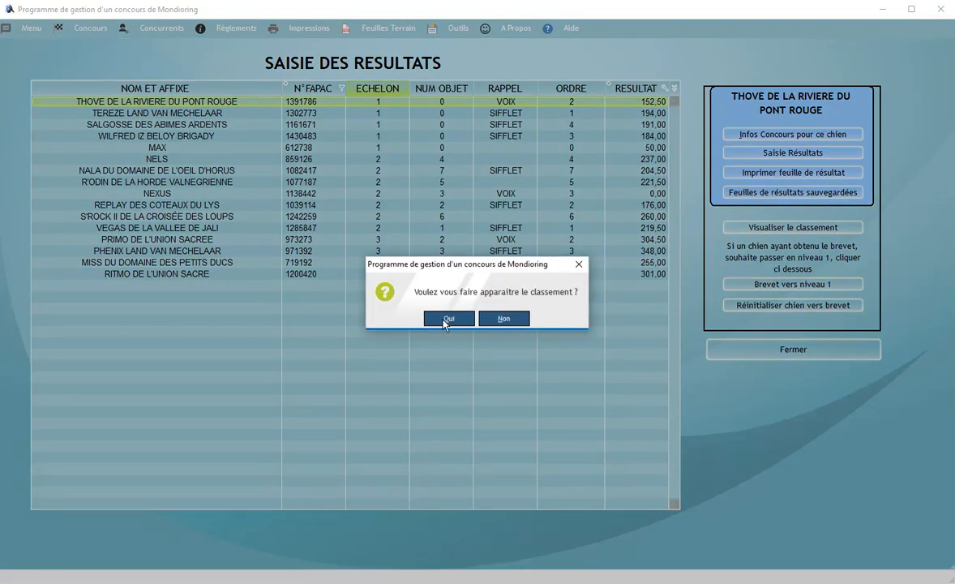
Preview THOVE DE LA RIVIERE DU PONT ROUGE's result sheet with the ranking shown, and close it without saving.
left_click(446, 319)
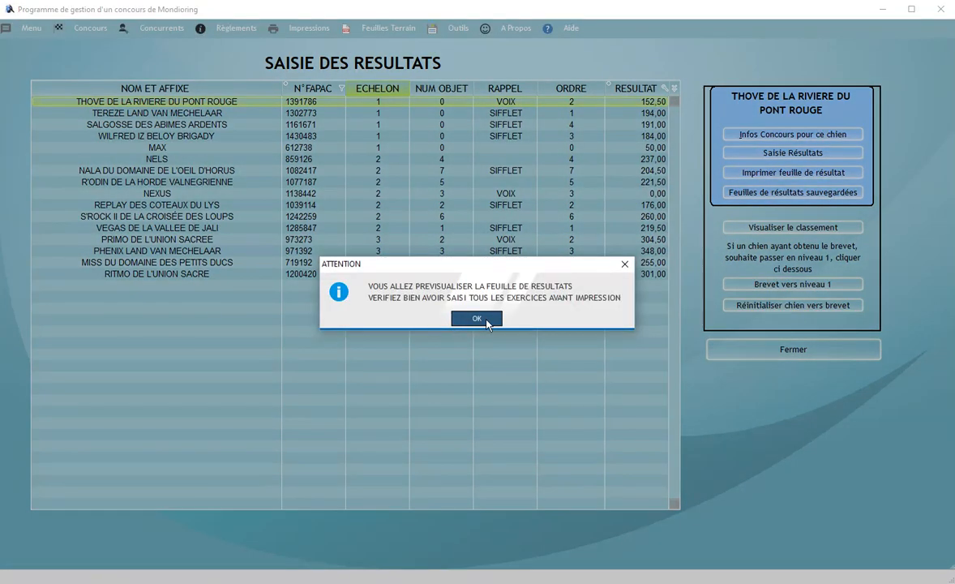
left_click(485, 320)
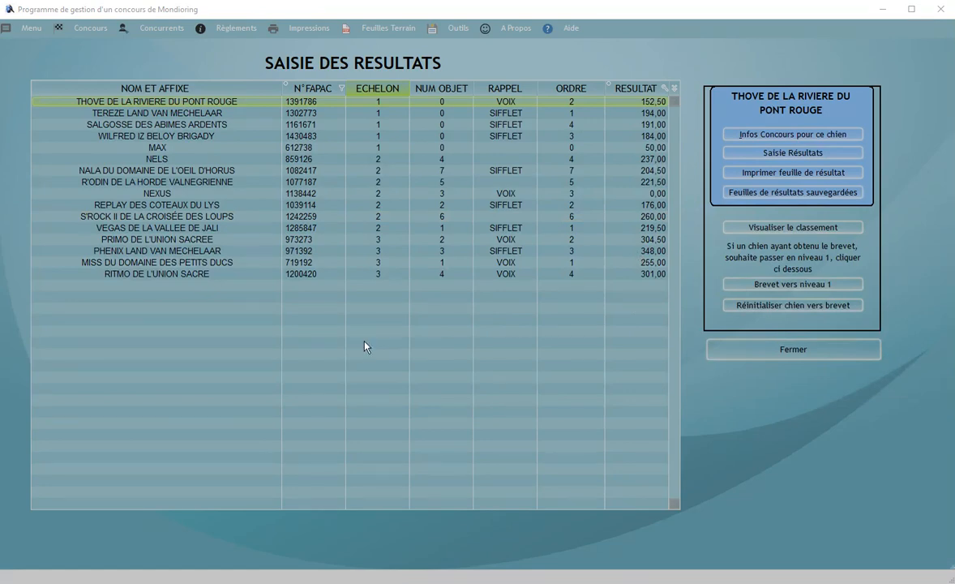
scroll(473, 356, "down", 2)
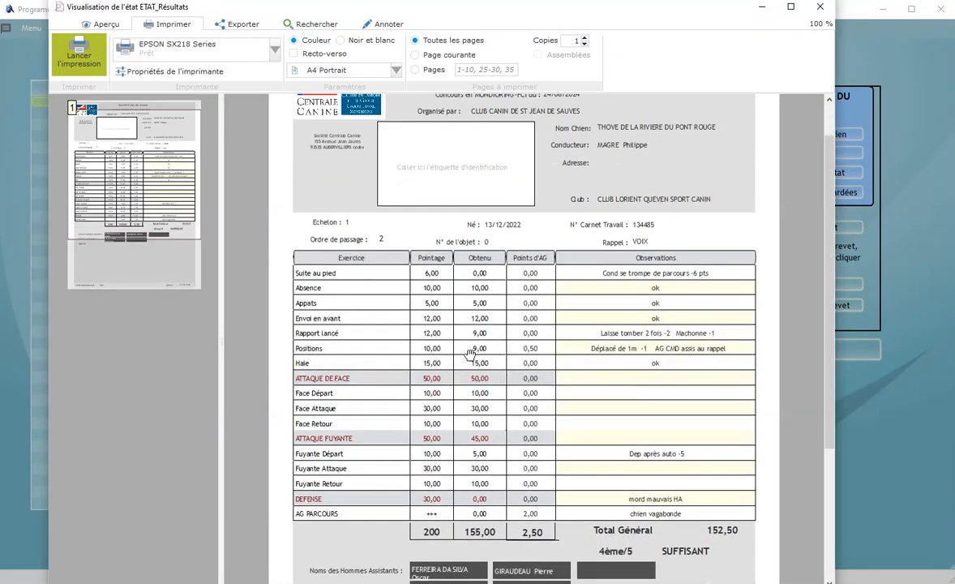
scroll(470, 355, "down", 1)
scroll(470, 354, "down", 1)
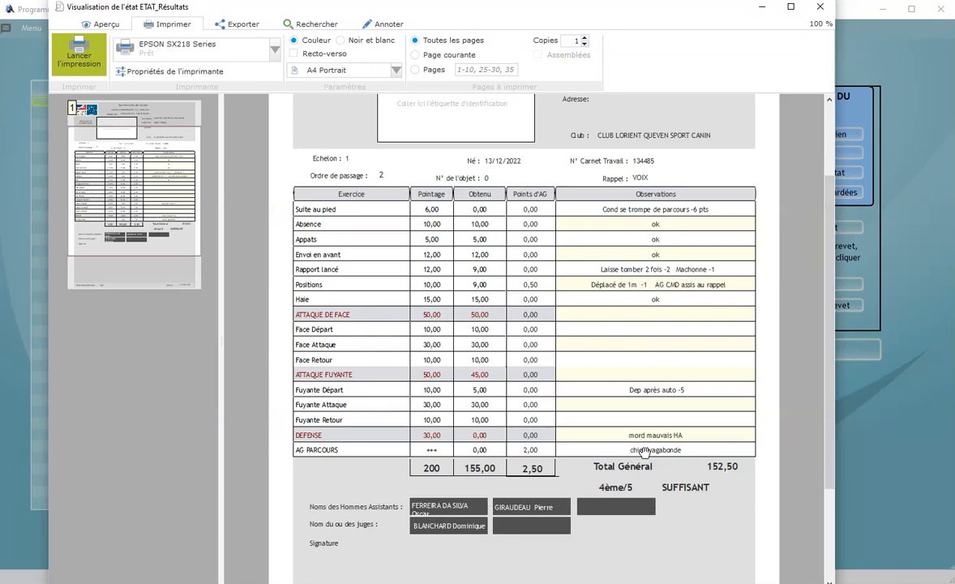
left_click(820, 7)
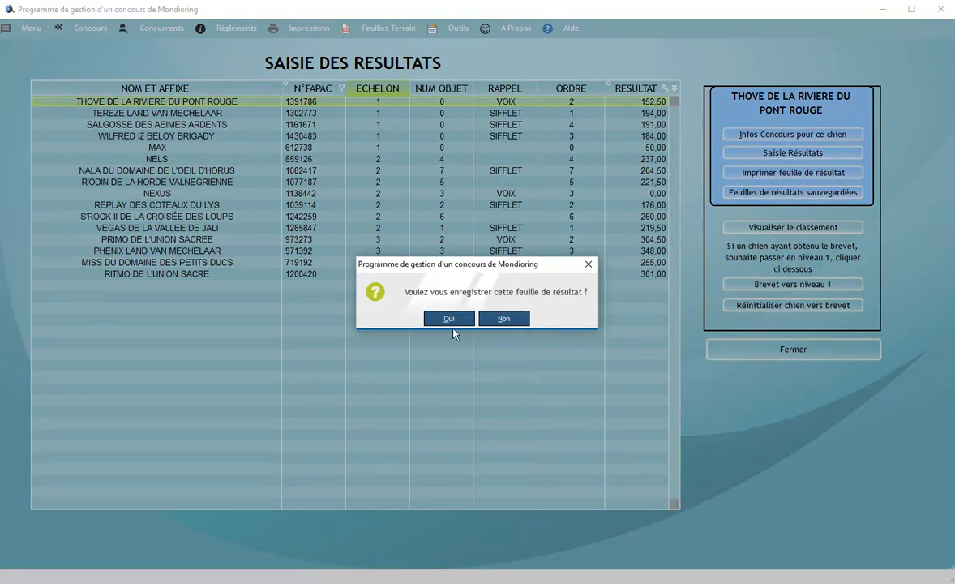
left_click(511, 319)
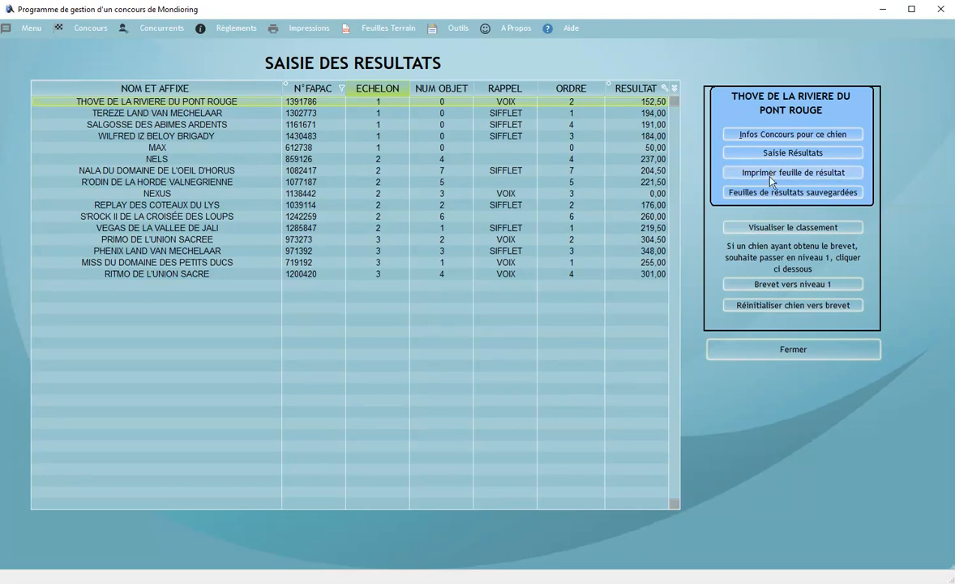
Save THOVE DE LA RIVIERE DU PONT ROUGE's result sheet with the ranking included, and open the saved result sheets.
left_click(792, 227)
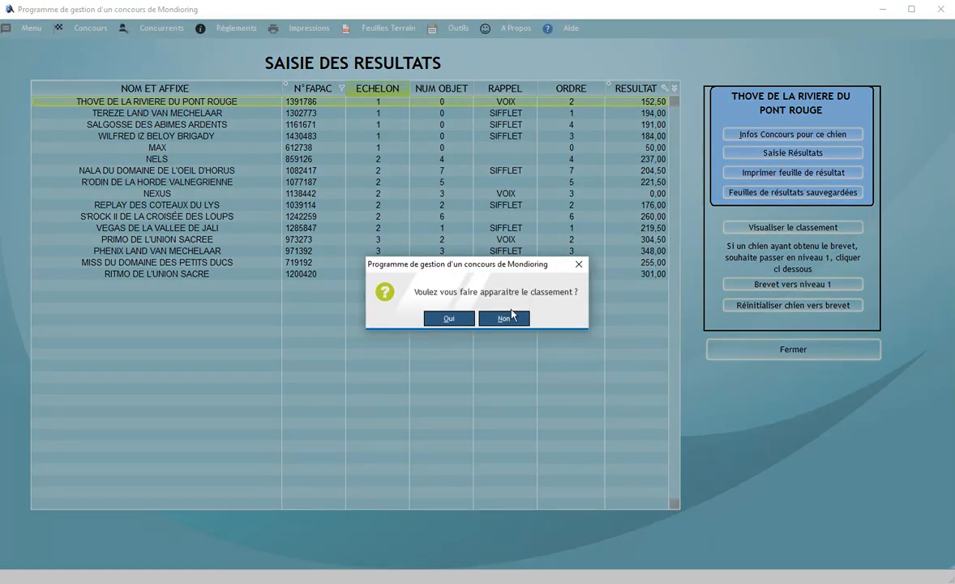
left_click(465, 323)
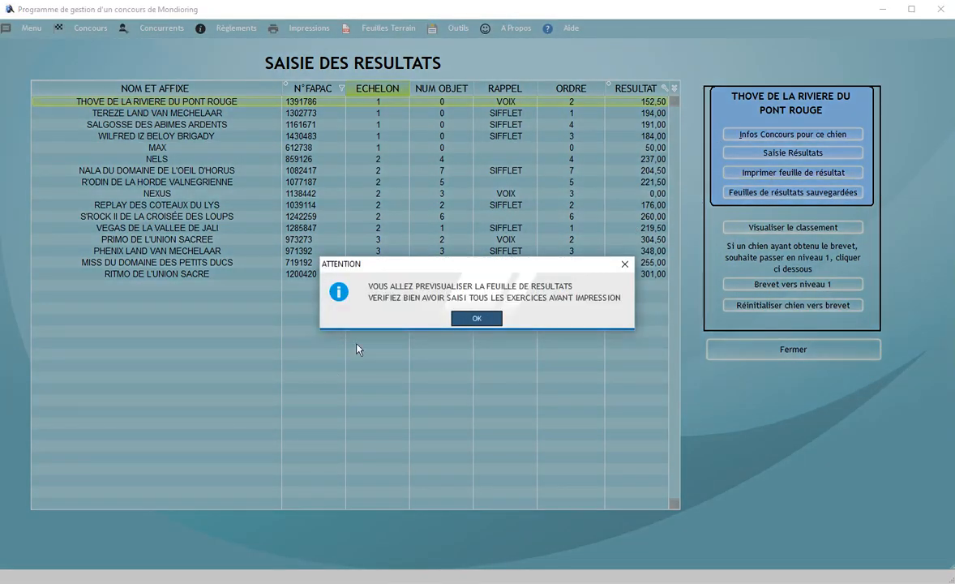
left_click(477, 322)
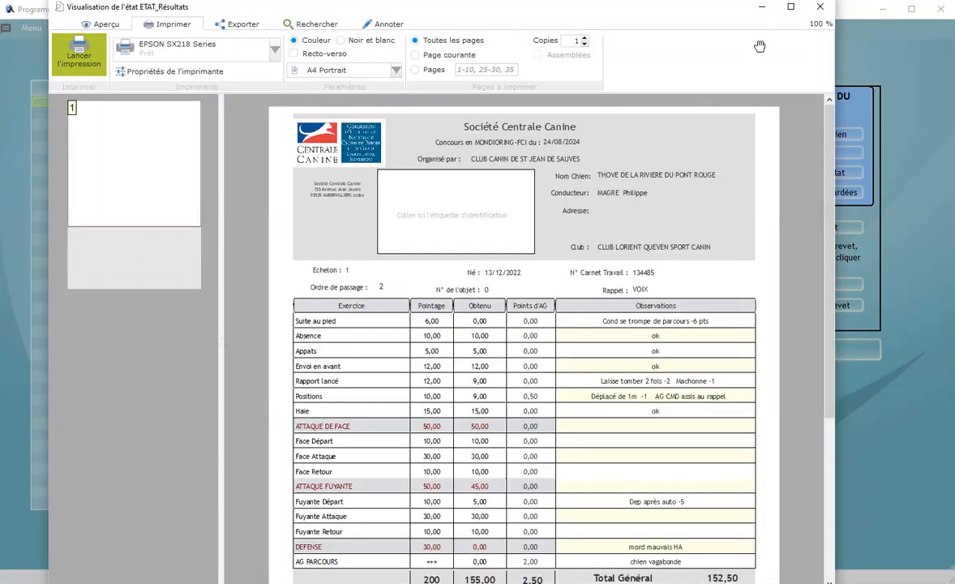
left_click(828, 9)
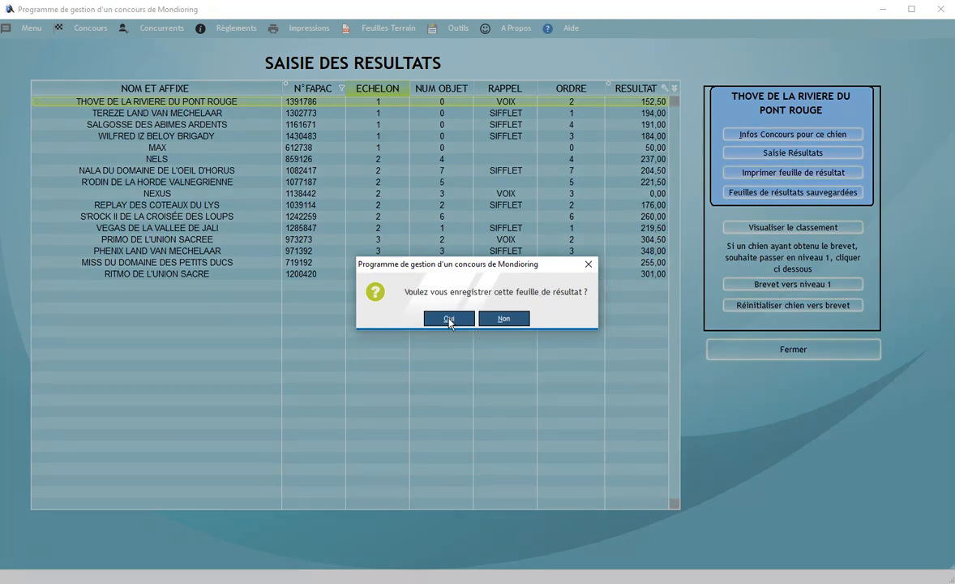
left_click(449, 319)
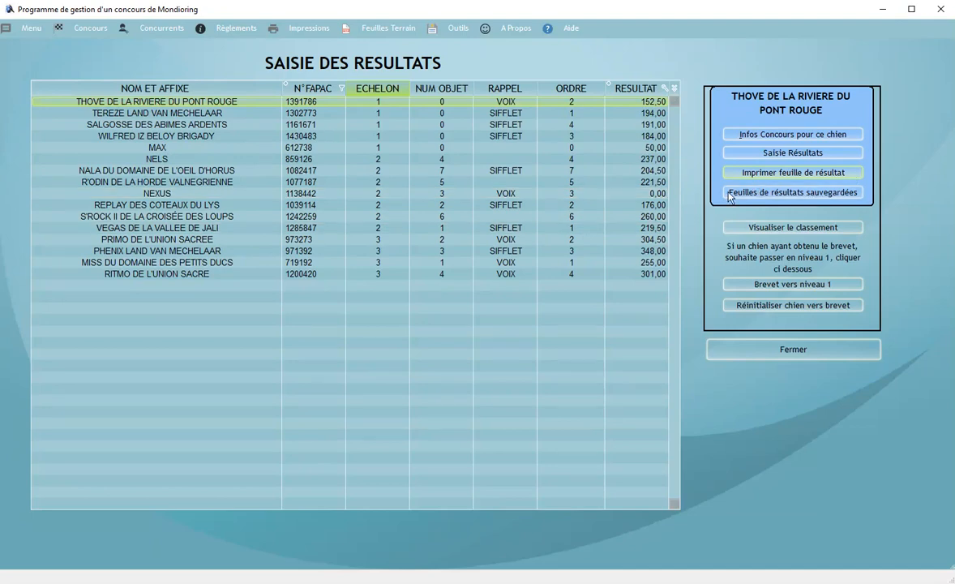
left_click(797, 194)
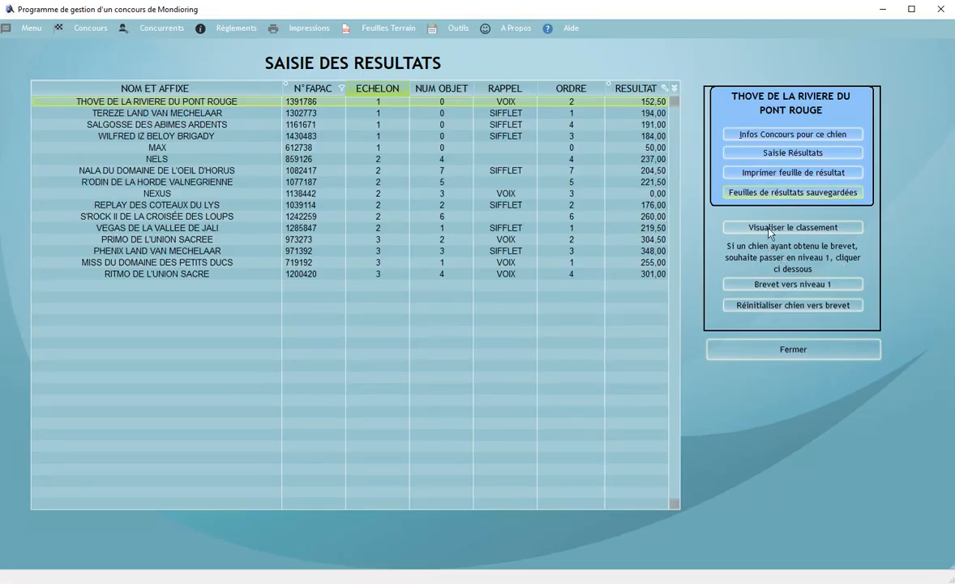
Open the contest ranking and view the standings for Echelon 1, Echelon 2 and Echelon 3 in turn.
left_click(794, 229)
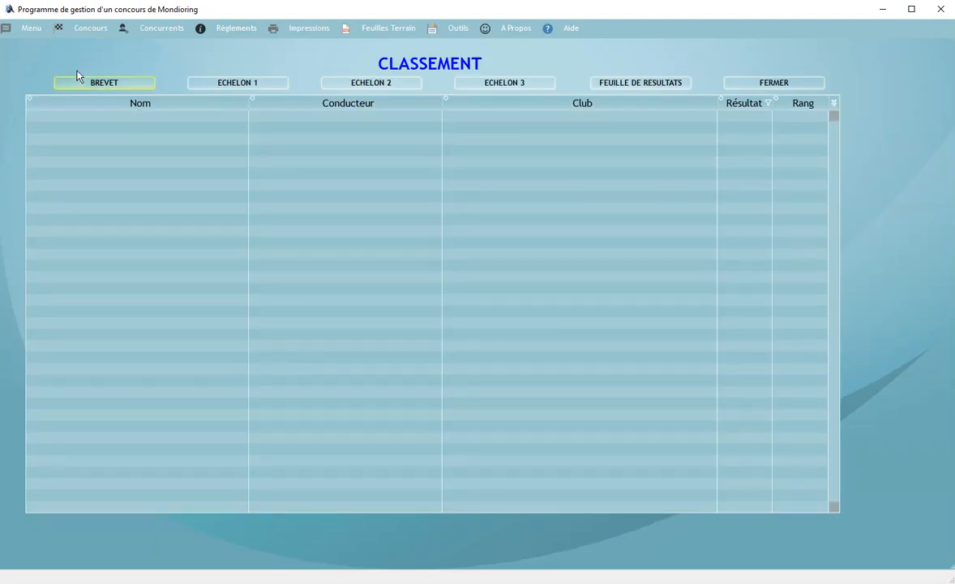
left_click(238, 83)
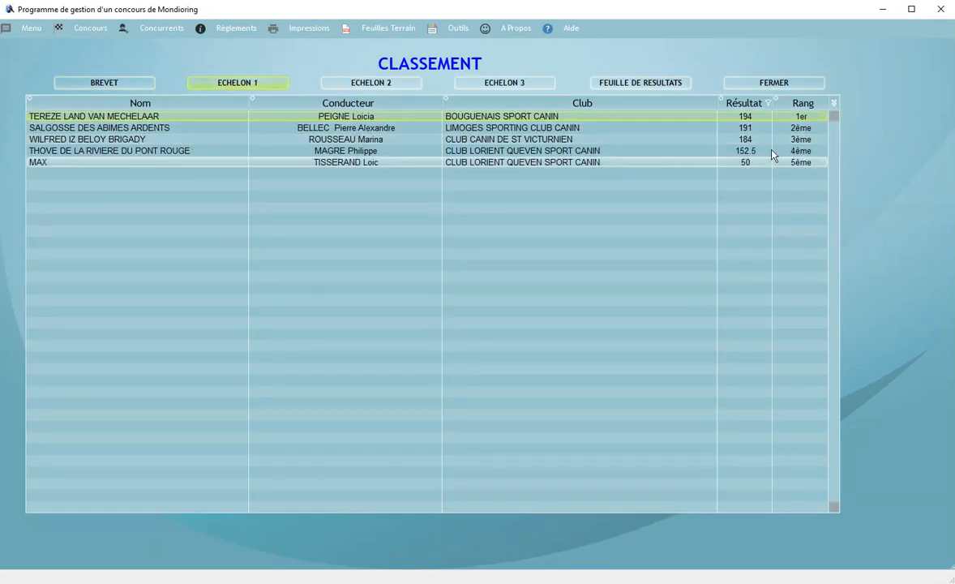
left_click(380, 85)
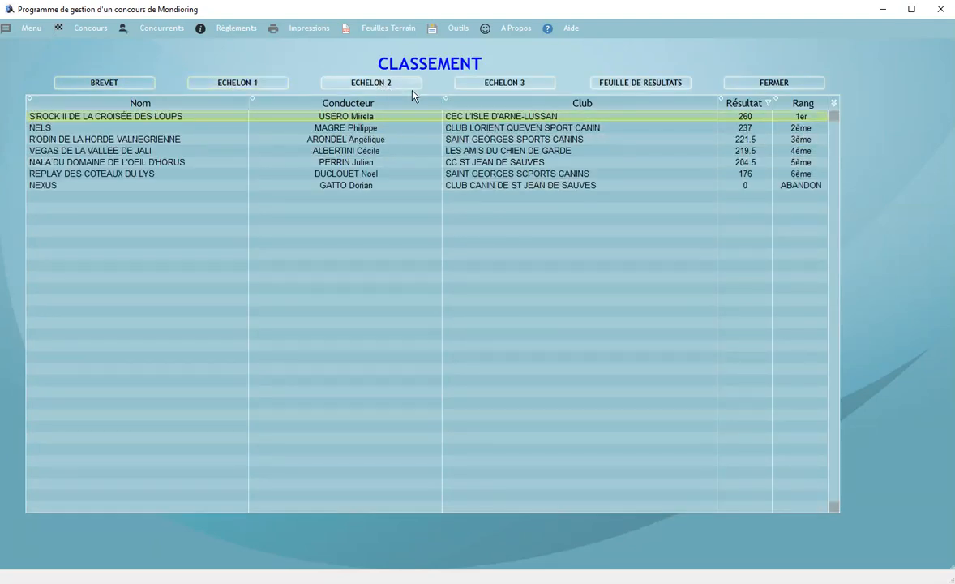
left_click(496, 85)
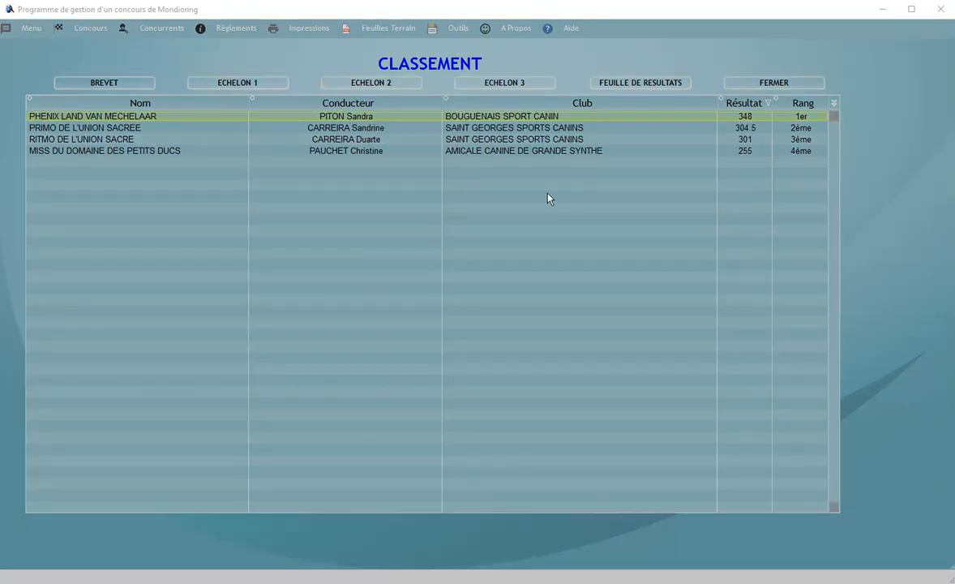
Review the contest results report through Echelon 3 in the print preview, and close it without printing.
scroll(434, 308, "down", 3)
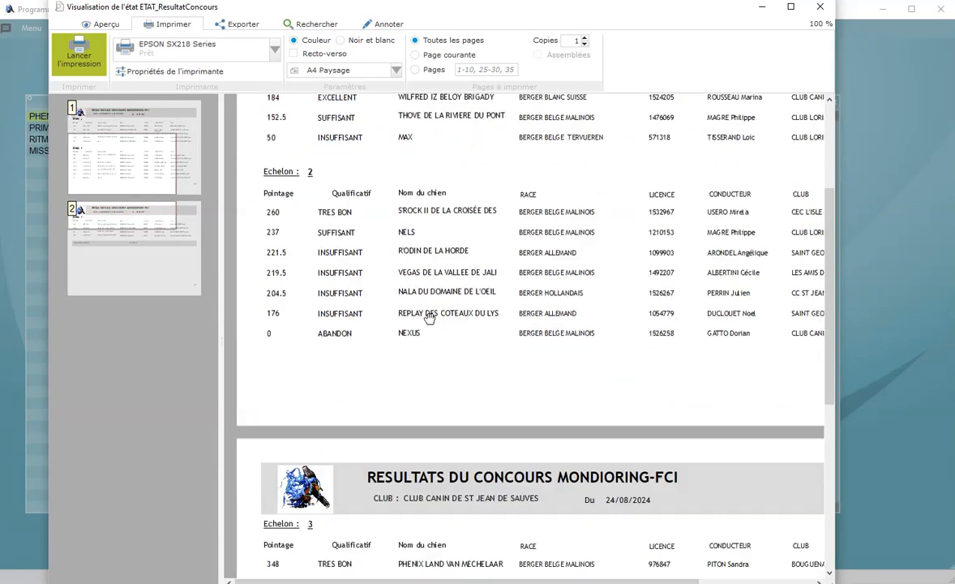
scroll(430, 319, "down", 5)
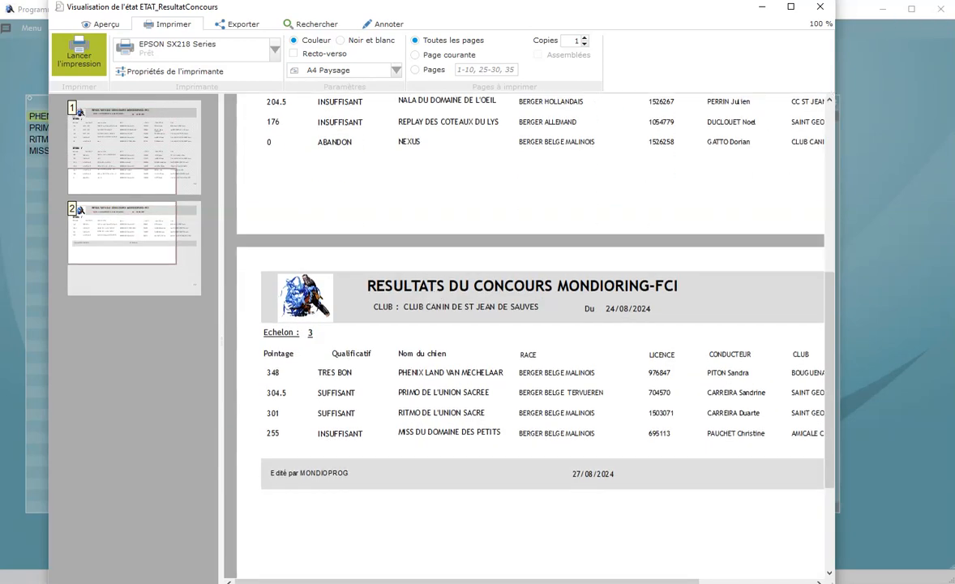
left_click(819, 6)
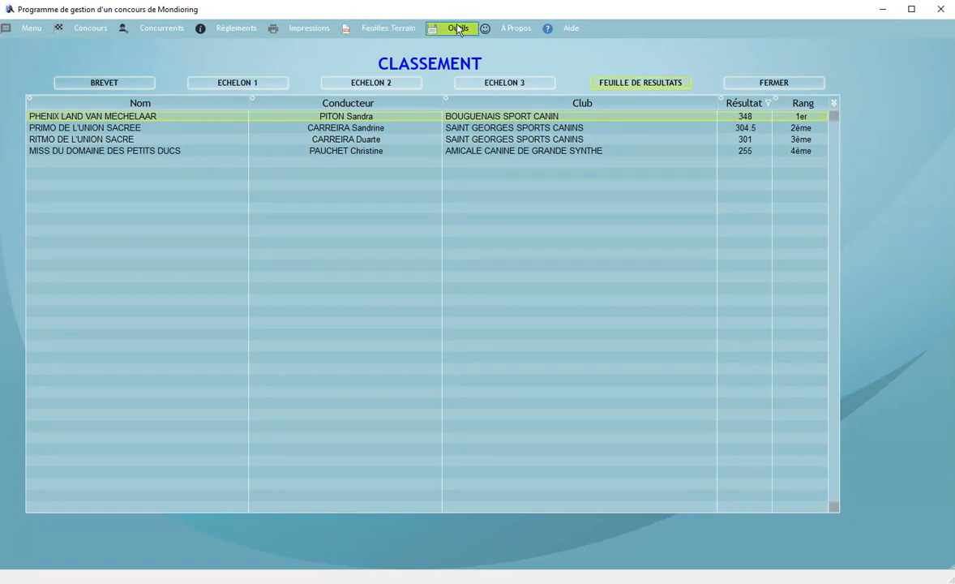
Close the ranking and the results entry list, and return from the teams list to the home dashboard.
left_click(461, 29)
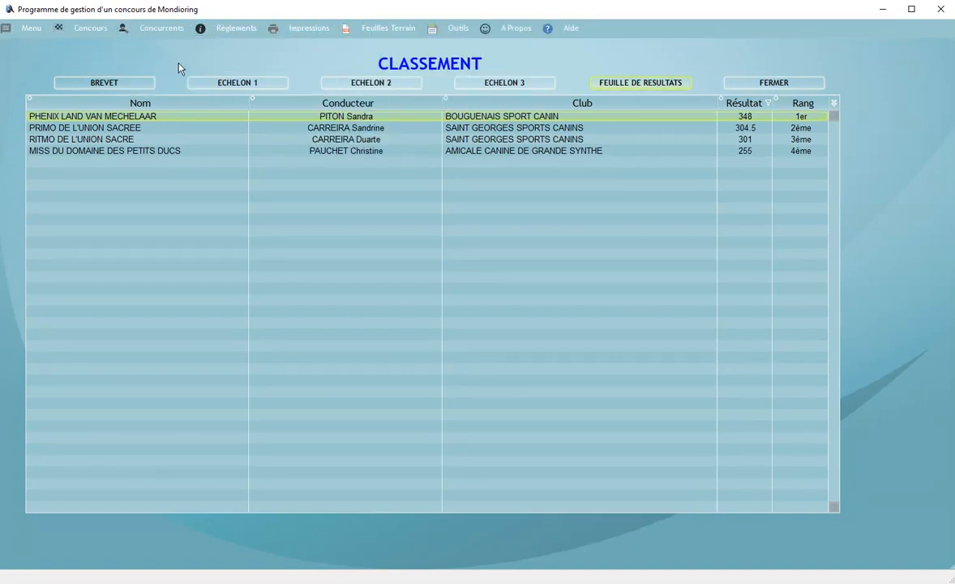
left_click(776, 85)
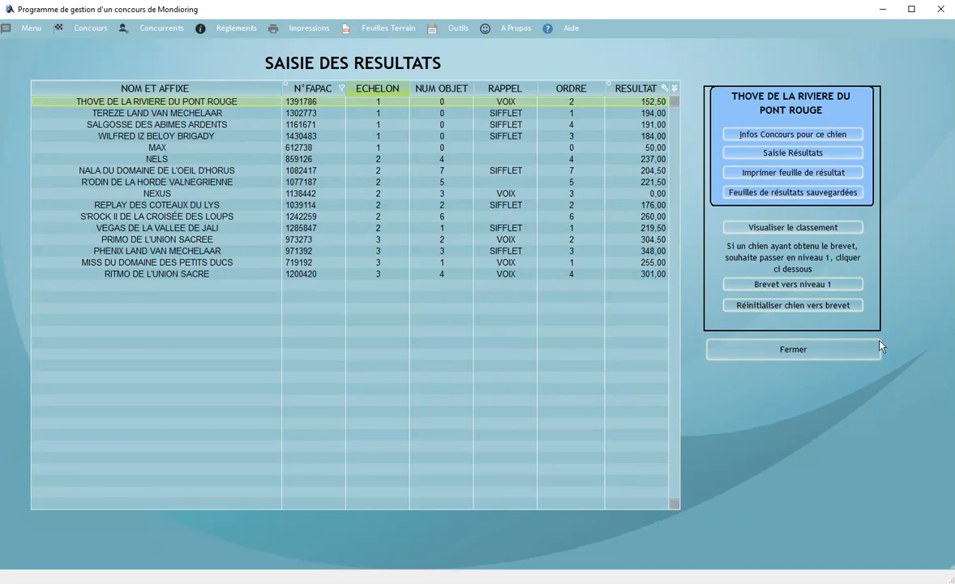
left_click(780, 349)
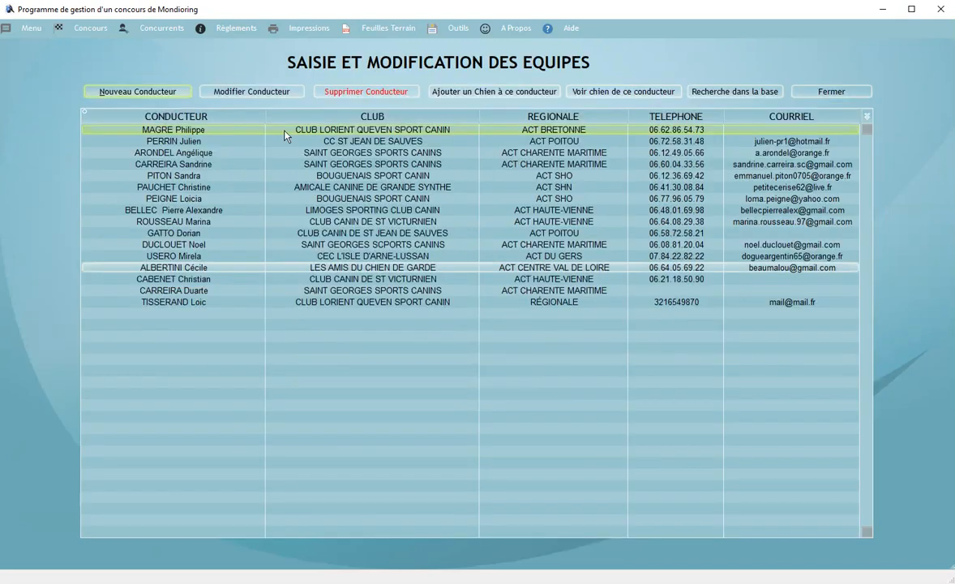
left_click(33, 30)
left_click(30, 46)
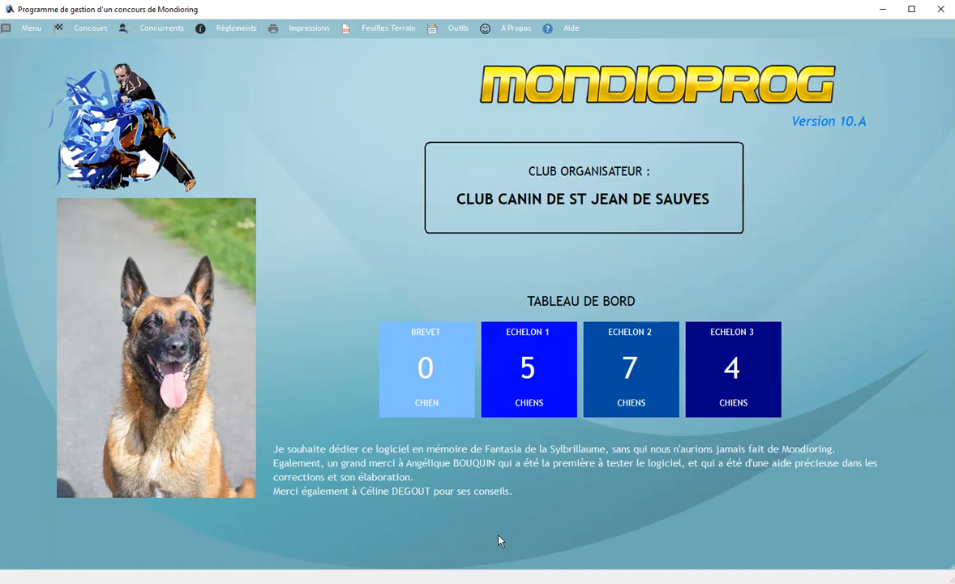
left_click(529, 580)
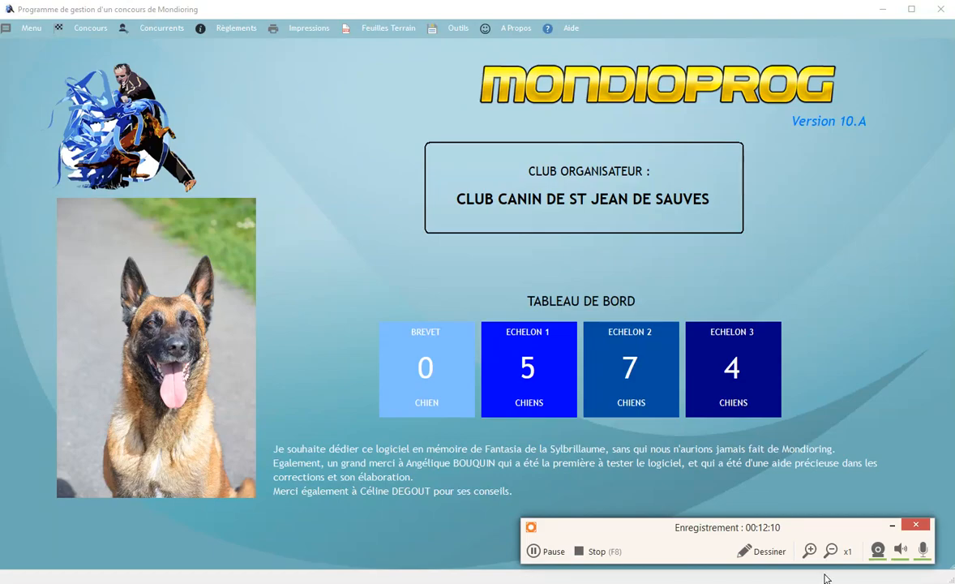